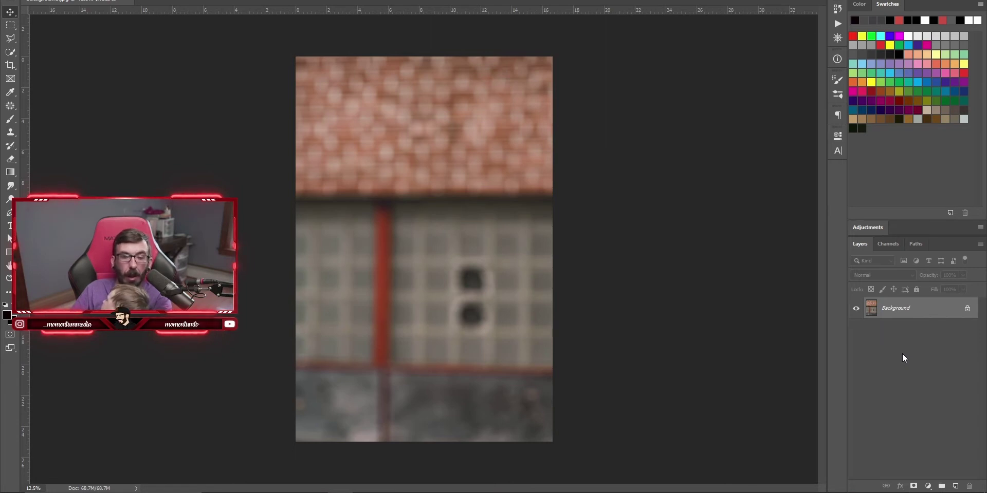
# Place the man's portrait, Controller1 and Controller2 photos as layers in the document, with the portrait directly above the Background.
pyautogui.moveTo(289, 492)
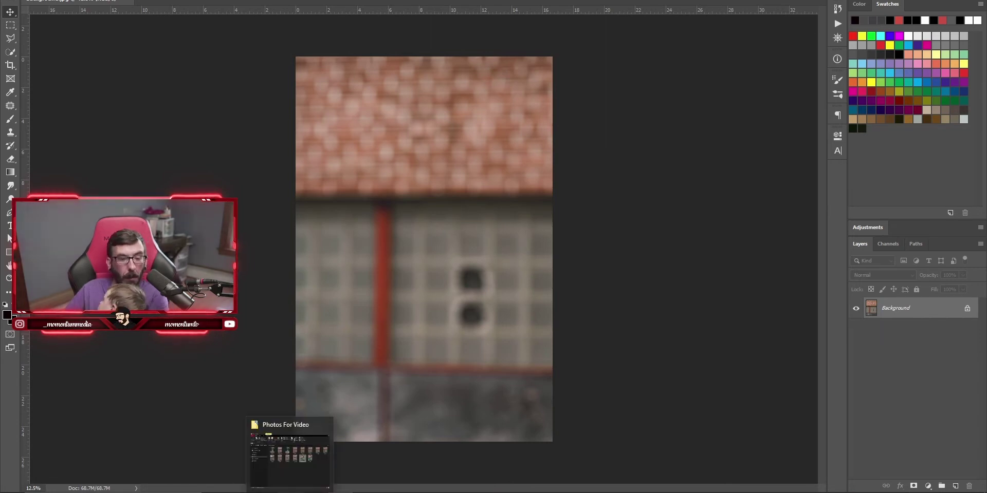
pyautogui.click(289, 455)
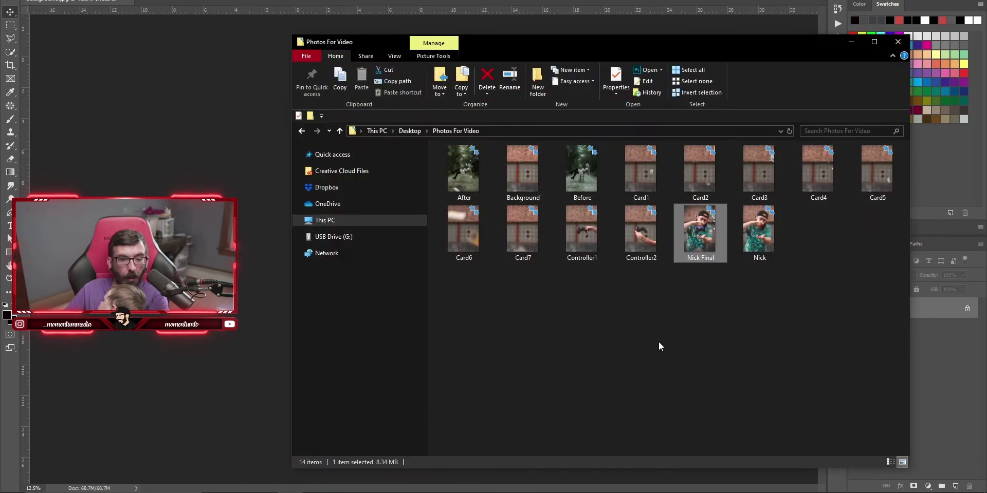
pyautogui.click(514, 166)
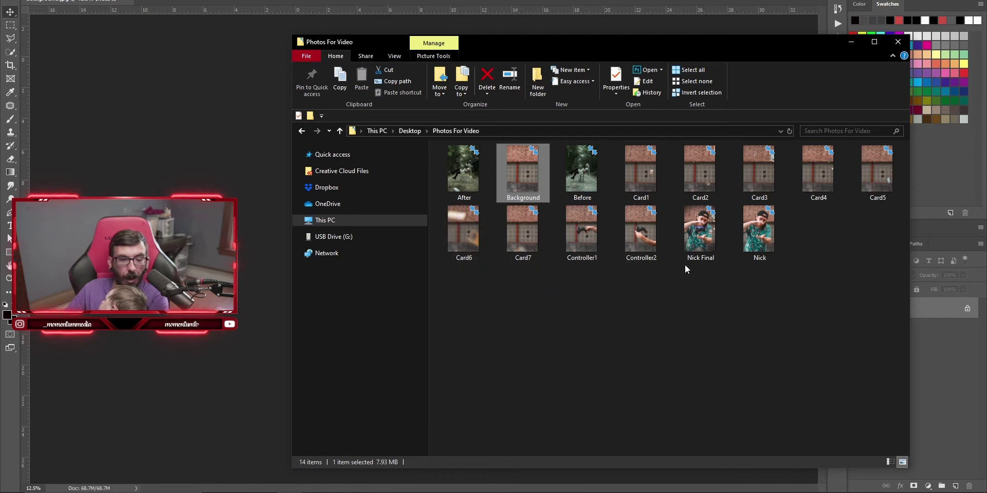
pyautogui.click(759, 229)
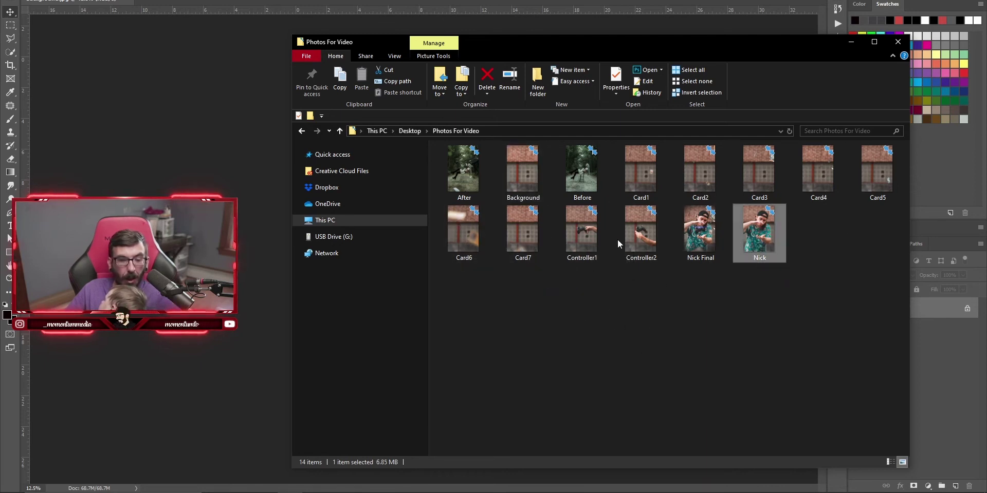
pyautogui.keyDown('ctrl'); pyautogui.click(584, 221); pyautogui.keyUp('ctrl')
pyautogui.moveTo(627, 221); pyautogui.dragTo(238, 270)
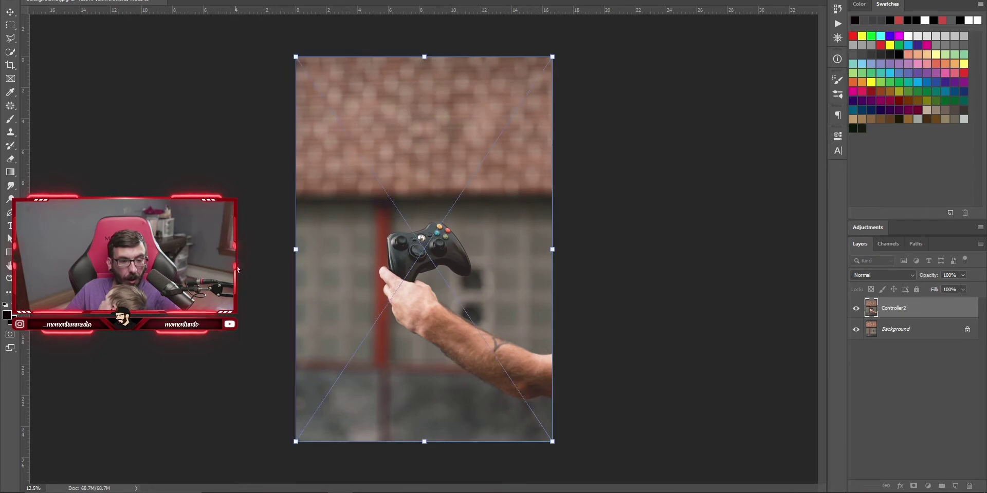
pyautogui.press('Return')
pyautogui.press('Return')
pyautogui.press('Return')
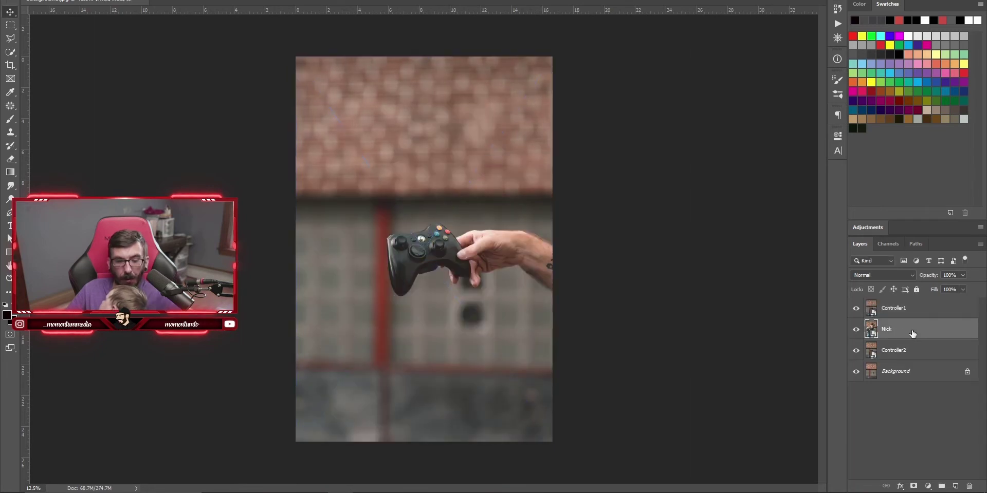
pyautogui.moveTo(914, 350); pyautogui.dragTo(914, 320)
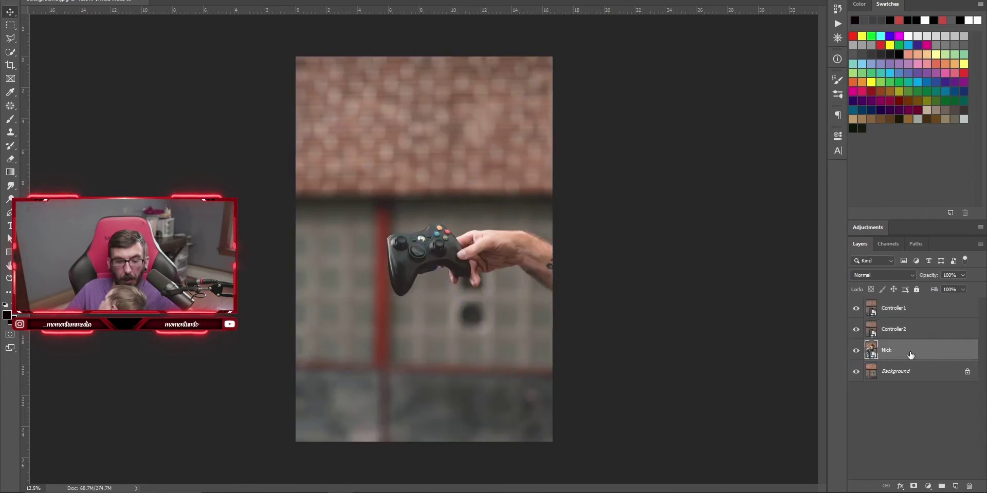
# Compare the portrait, Controller2 and Controller1 photos by switching the visibility of their layers off and on.
pyautogui.click(856, 309)
pyautogui.click(857, 329)
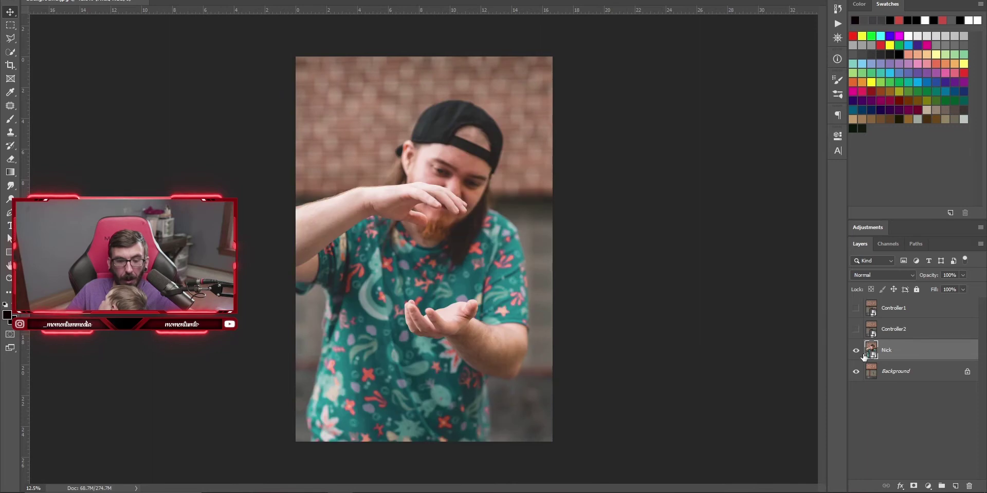
pyautogui.click(856, 351)
pyautogui.click(856, 353)
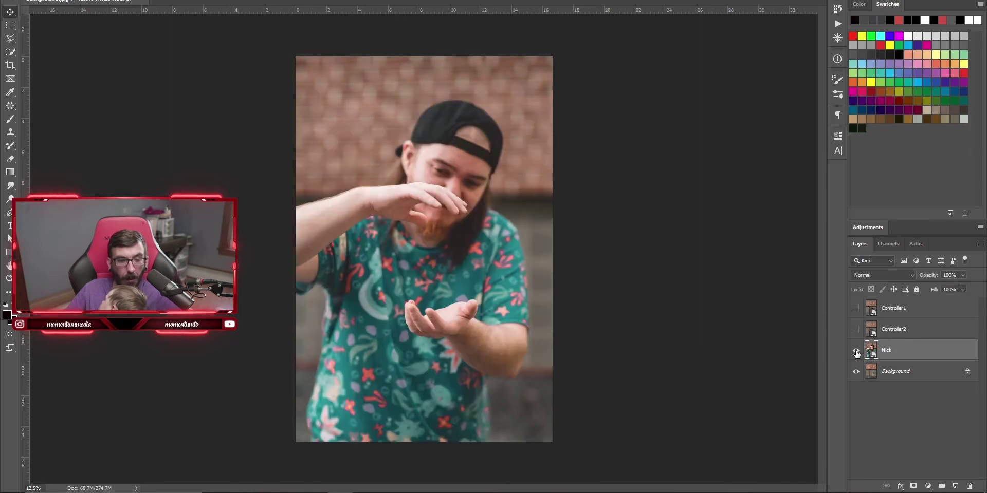
pyautogui.click(856, 329)
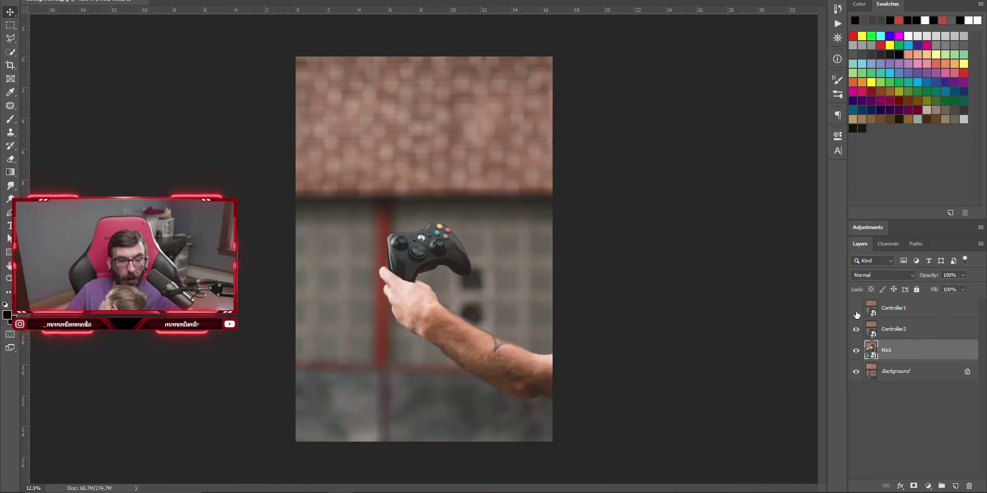
pyautogui.click(856, 308)
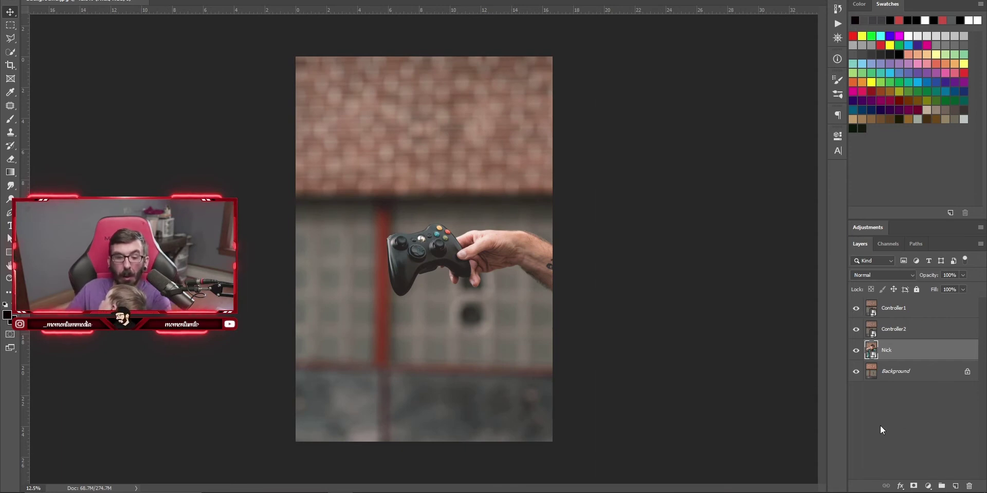
# Colour-label the Controller1 and Controller2 layers blue and the portrait layer red.
pyautogui.click(975, 443)
pyautogui.click(919, 335)
pyautogui.keyDown('shift'); pyautogui.click(913, 312); pyautogui.keyUp('shift')
pyautogui.rightClick(913, 312)
pyautogui.click(843, 438)
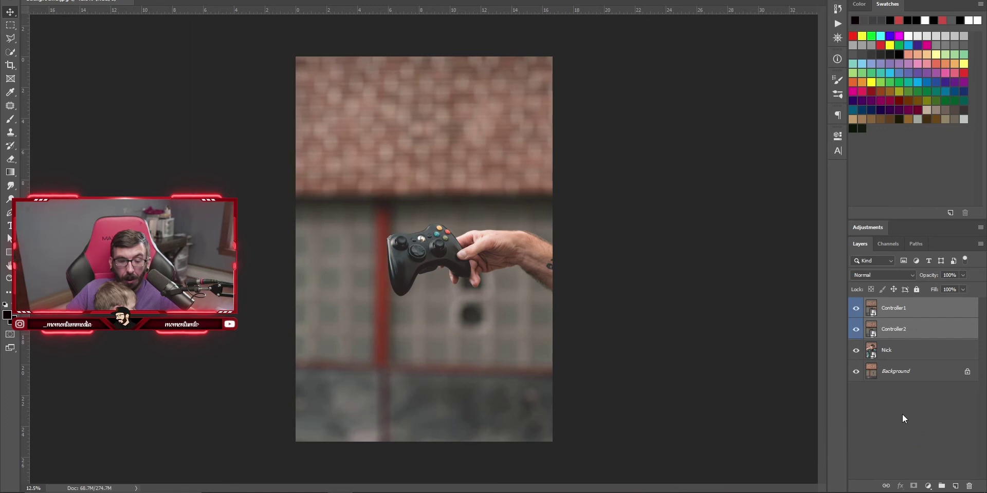
pyautogui.rightClick(911, 351)
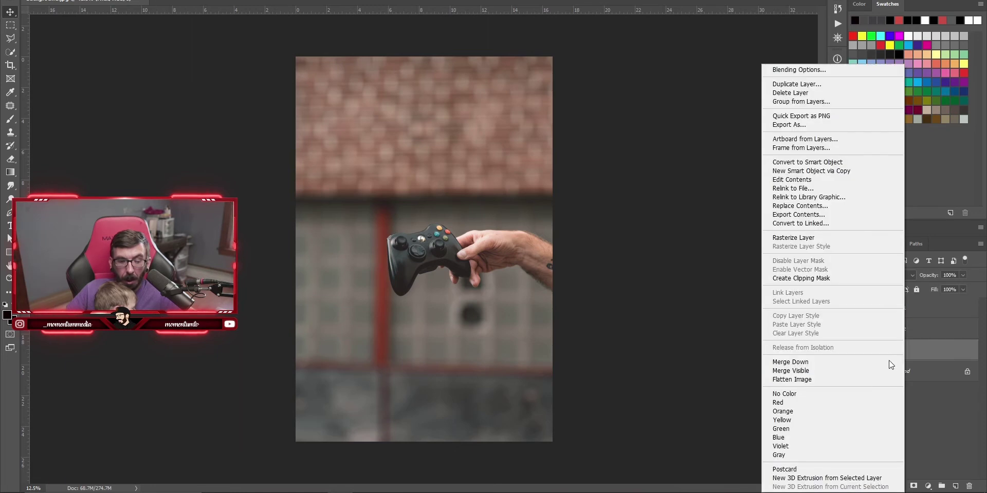
pyautogui.click(864, 403)
# Convert the locked Background into a regular layer named BG and colour-label it red.
pyautogui.doubleClick(918, 371)
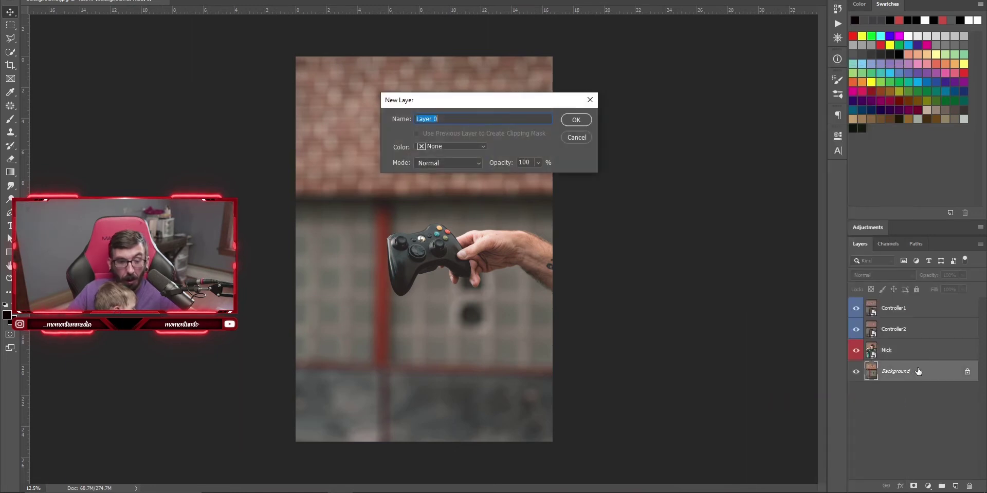
pyautogui.press('Return')
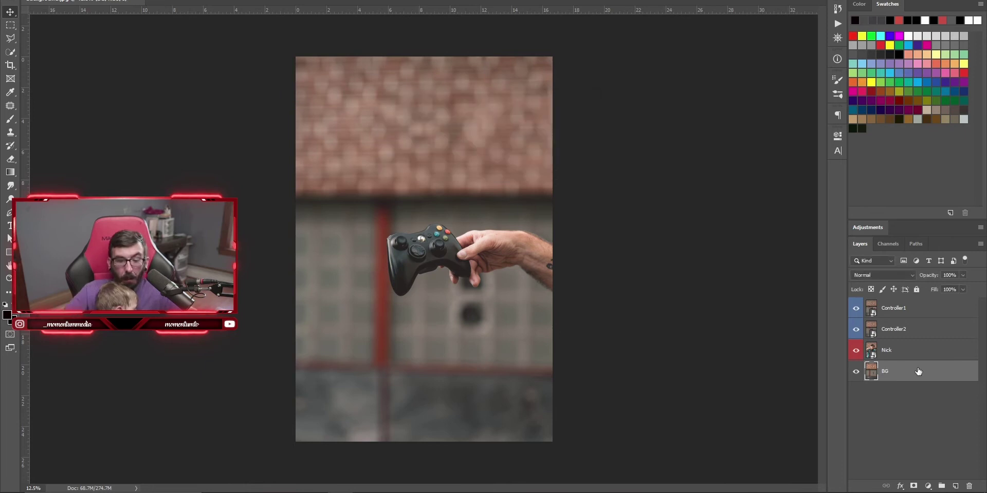
pyautogui.rightClick(917, 371)
pyautogui.click(854, 402)
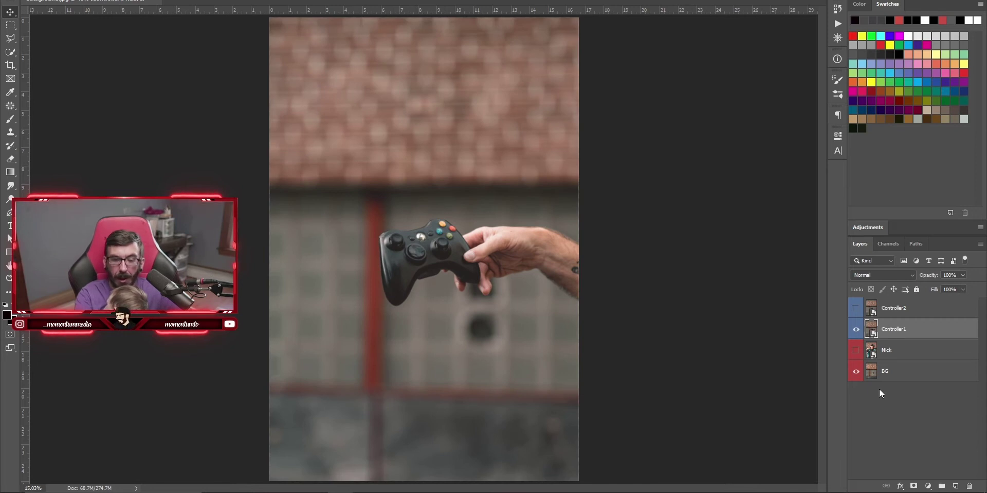
# Add a white layer mask to the Controller1 layer and delete the extra vector mask.
pyautogui.hotkey('ctrl', '+')
pyautogui.hotkey('ctrl', '+')
pyautogui.hotkey('ctrl', '+')
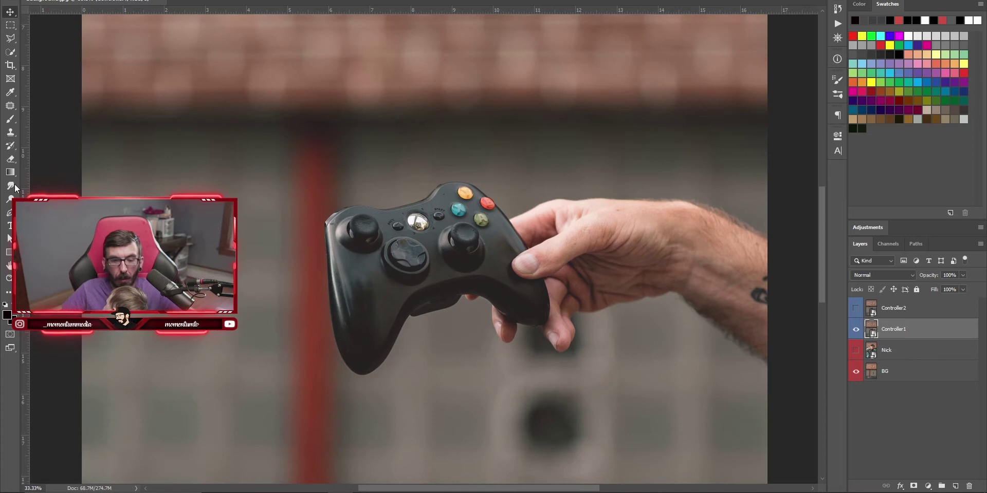
pyautogui.moveTo(661, 270); pyautogui.dragTo(635, 253)
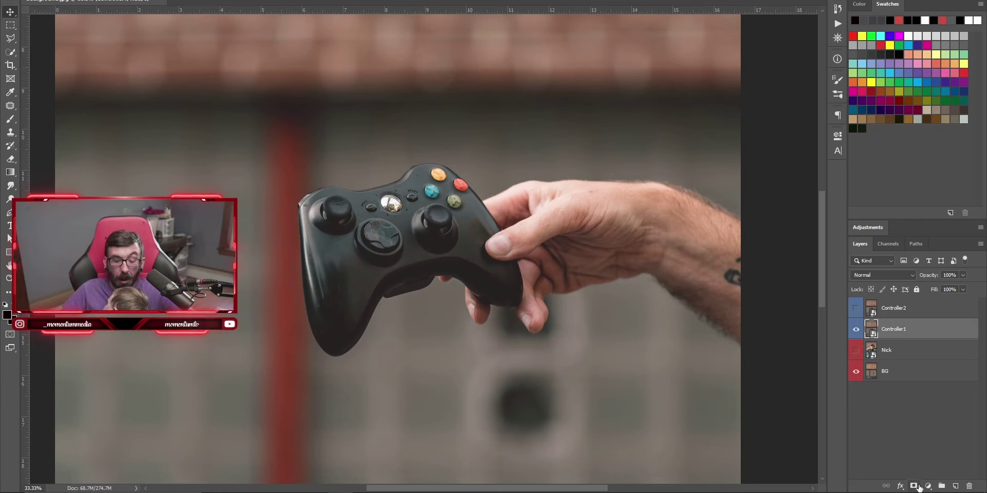
pyautogui.doubleClick(913, 486)
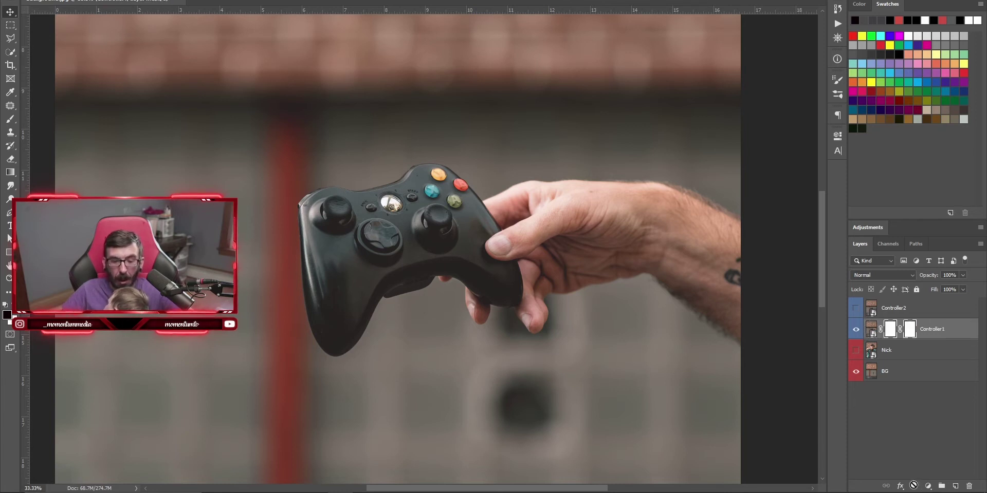
pyautogui.click(967, 489)
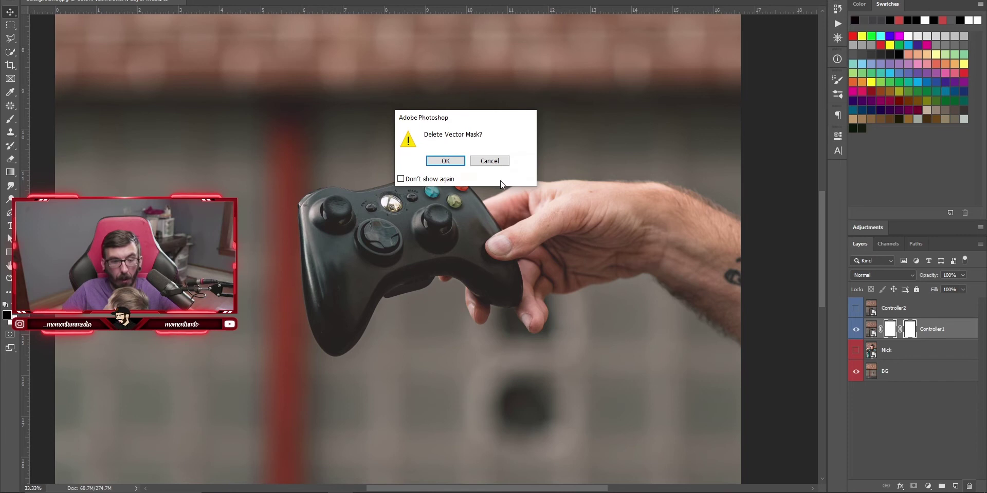
pyautogui.click(445, 161)
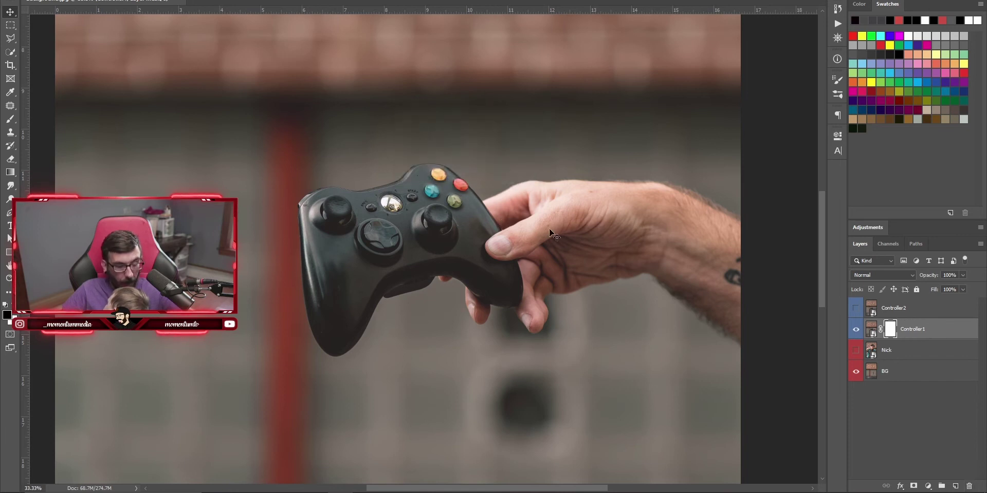
# Set up the Brush tool with black as the foreground colour and the Soft Round brush at 0% hardness.
pyautogui.press('b')
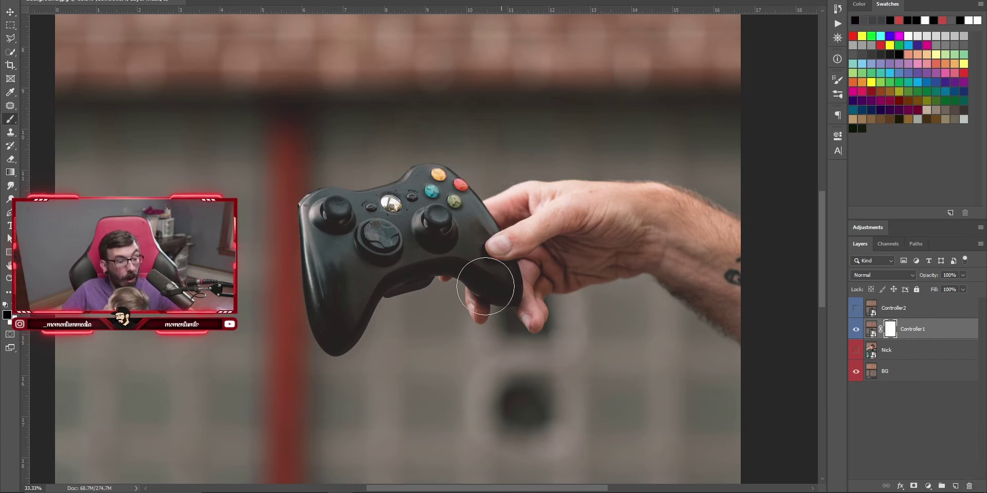
pyautogui.click(7, 316)
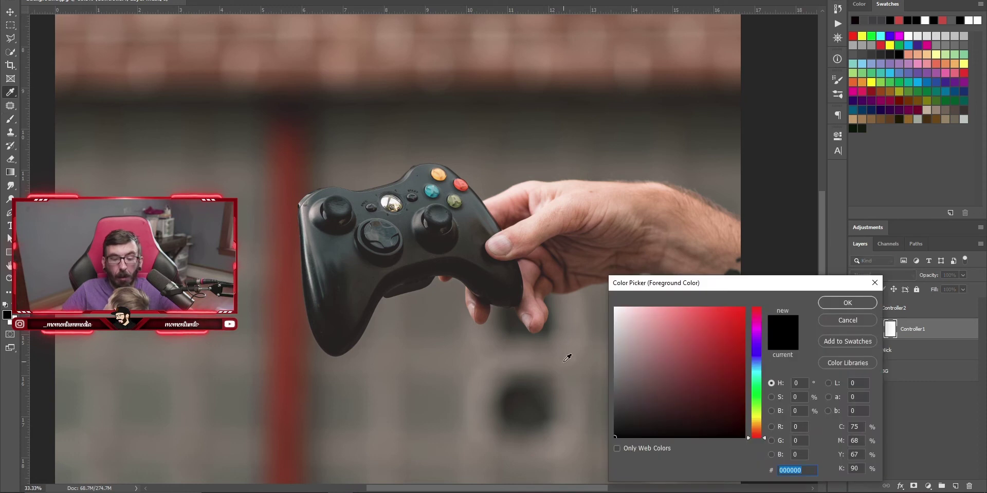
pyautogui.click(840, 305)
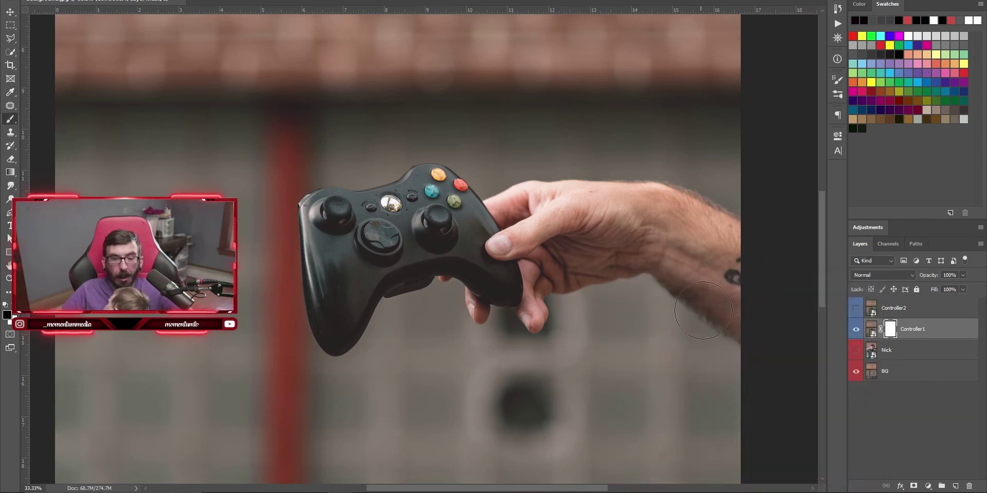
pyautogui.click(41, 0)
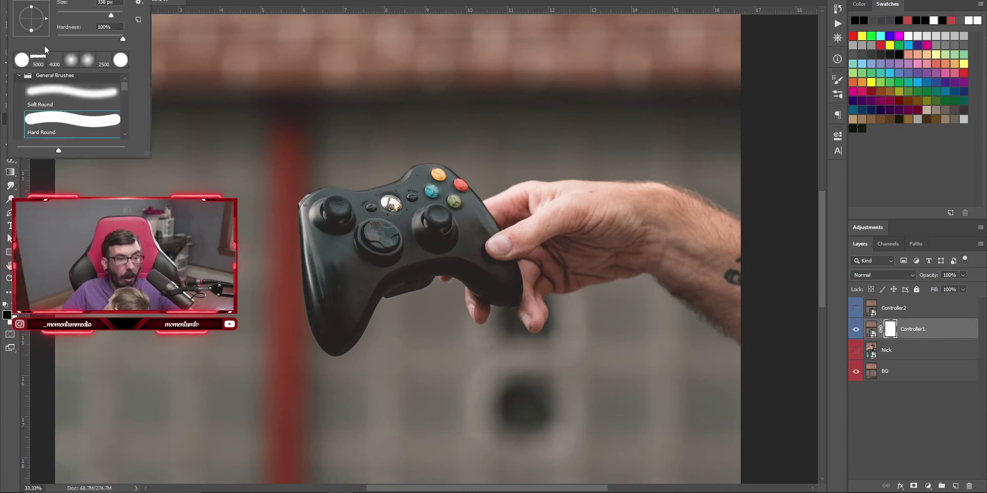
pyautogui.click(72, 61)
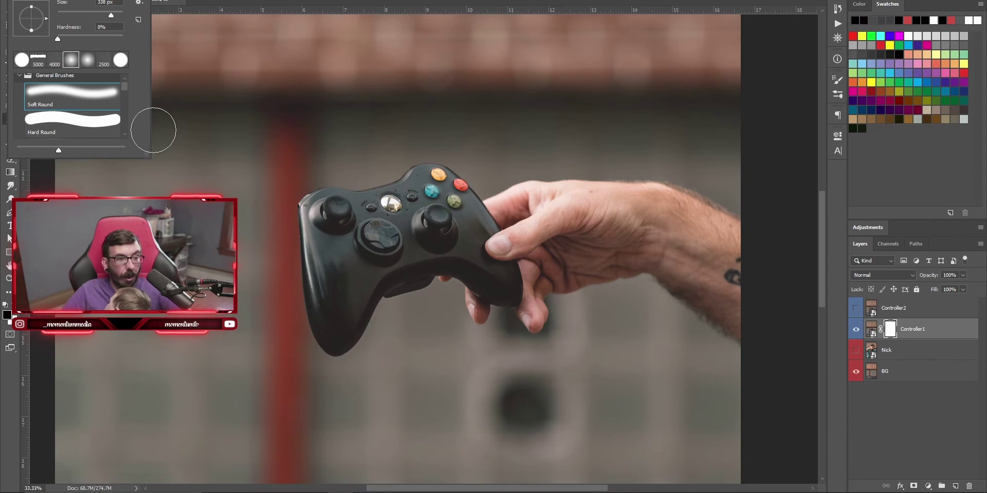
pyautogui.press('Return')
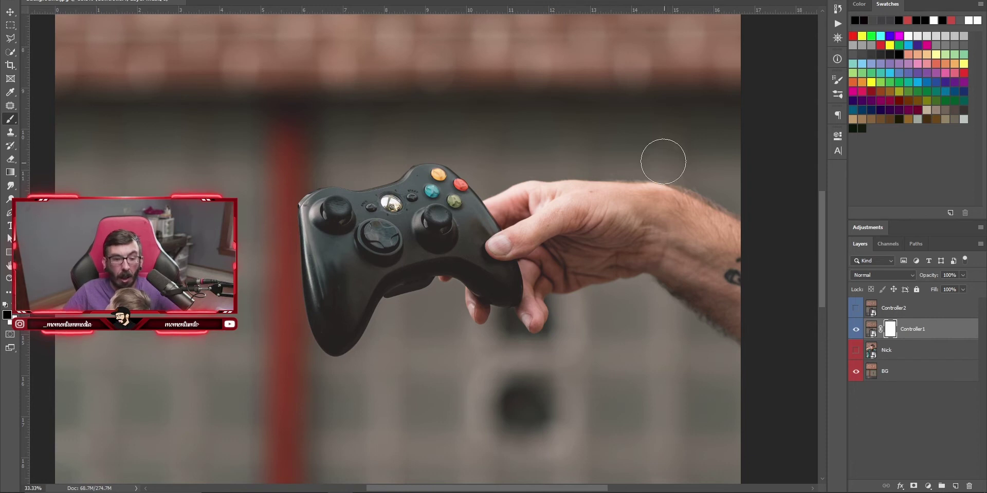
# Paint black across the wrist on the Controller1 mask and restore the hidden area with white.
pyautogui.moveTo(663, 162); pyautogui.dragTo(670, 371)
pyautogui.press('x')
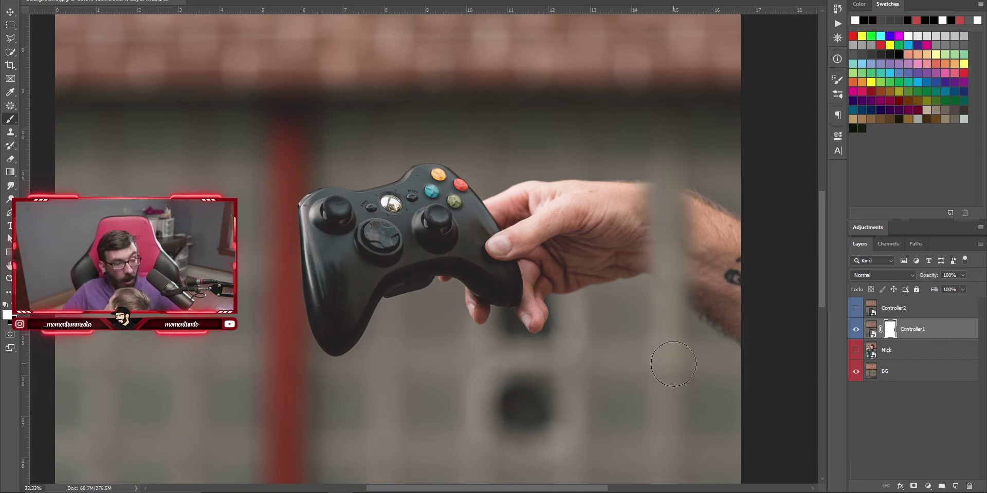
pyautogui.moveTo(663, 363); pyautogui.dragTo(663, 185)
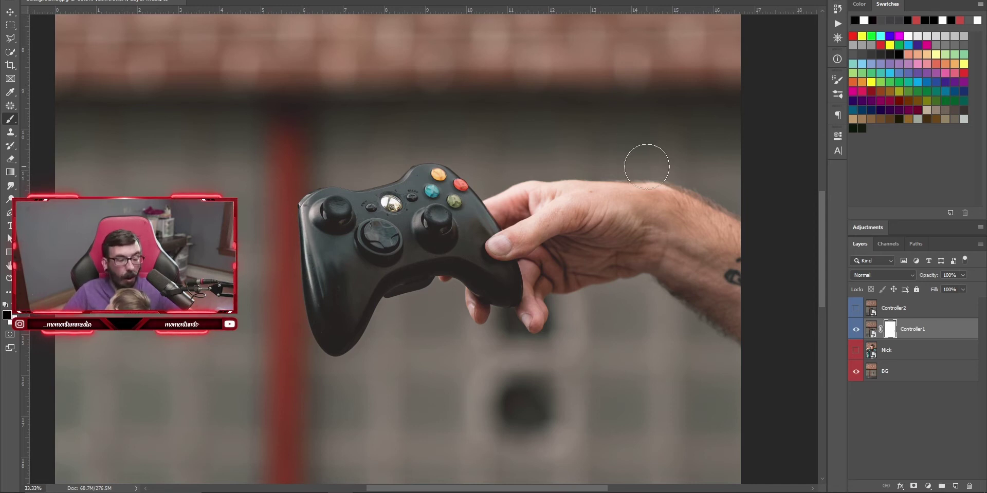
pyautogui.hotkey('ctrl', 'z')
pyautogui.hotkey('ctrl', 'shift', 'z')
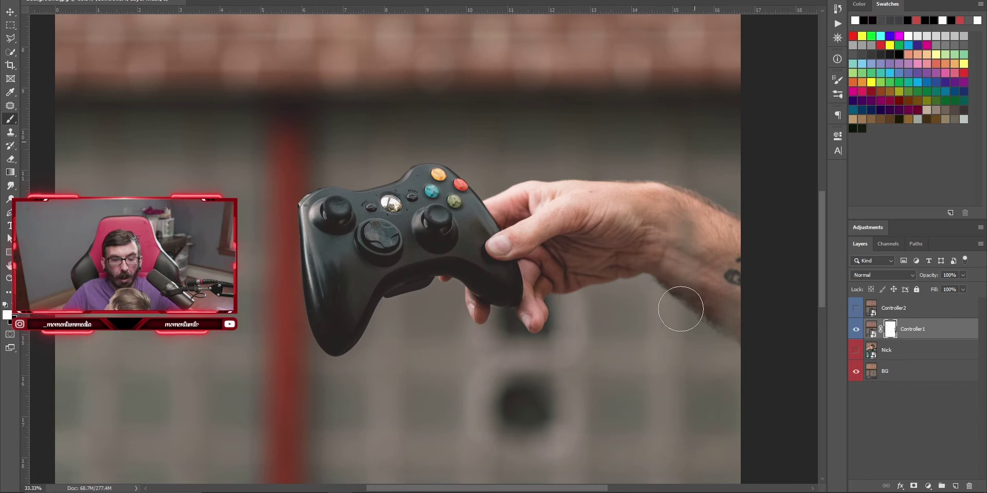
pyautogui.press('x')
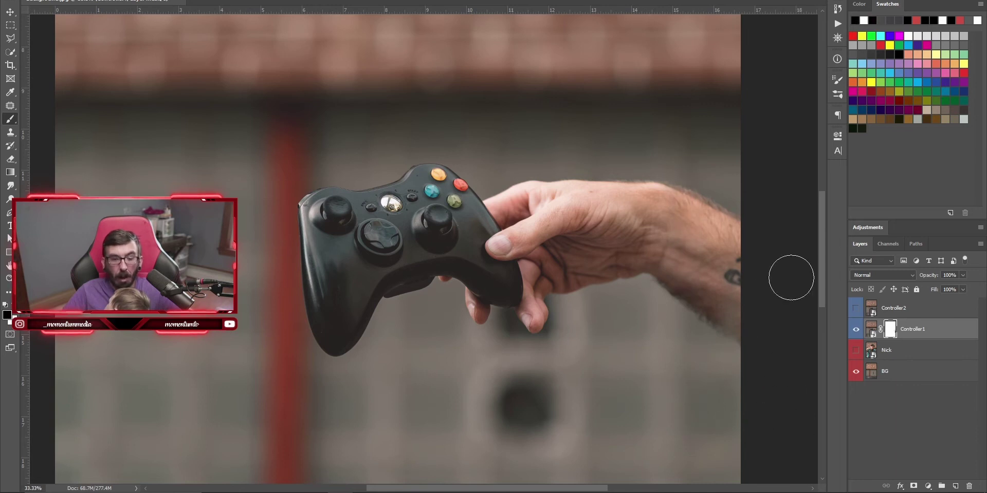
# Mask out the wrist and forearm on the Controller1 layer with black, checking the painted area with BG hidden.
pyautogui.click(852, 329)
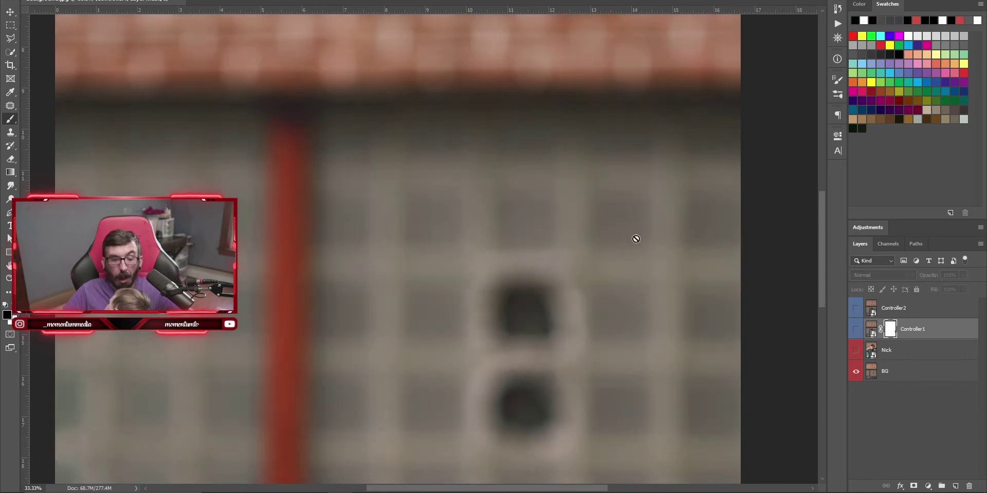
pyautogui.click(856, 329)
pyautogui.moveTo(678, 177)
pyautogui.mouseDown()
pyautogui.moveTo(691, 272)
pyautogui.moveTo(731, 195)
pyautogui.moveTo(722, 233)
pyautogui.moveTo(676, 304)
pyautogui.moveTo(643, 169)
pyautogui.moveTo(673, 251)
pyautogui.moveTo(593, 217)
pyautogui.moveTo(622, 280)
pyautogui.moveTo(574, 148)
pyautogui.moveTo(579, 257)
pyautogui.mouseUp()
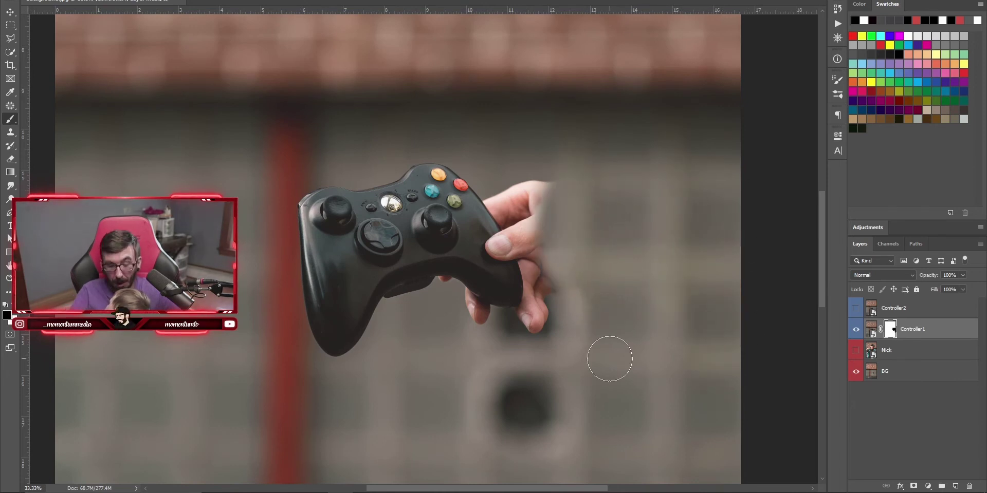
pyautogui.click(855, 371)
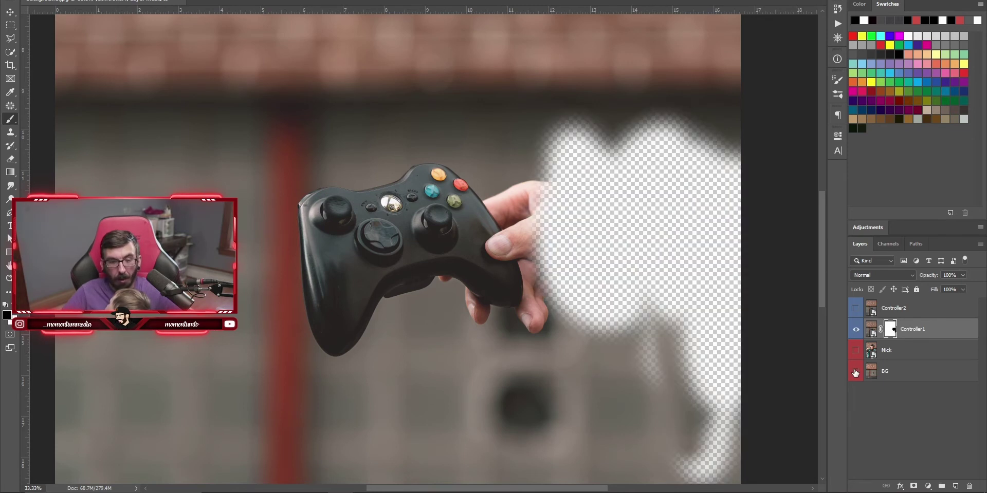
pyautogui.click(855, 371)
pyautogui.scroll(-2, 619, 386)
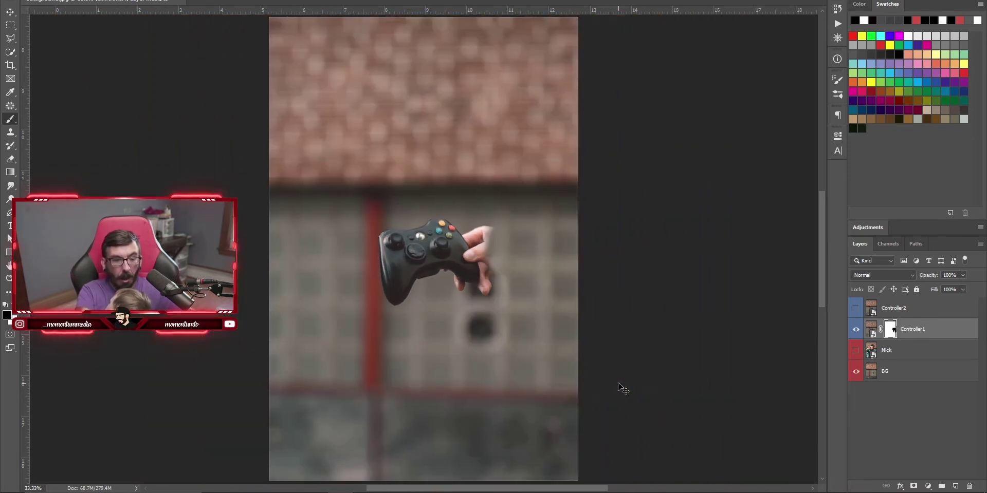
# Paint black over the outer edge of the hand on the Controller1 mask with a smaller brush, checking it against Controller2.
pyautogui.scroll(3, 619, 387)
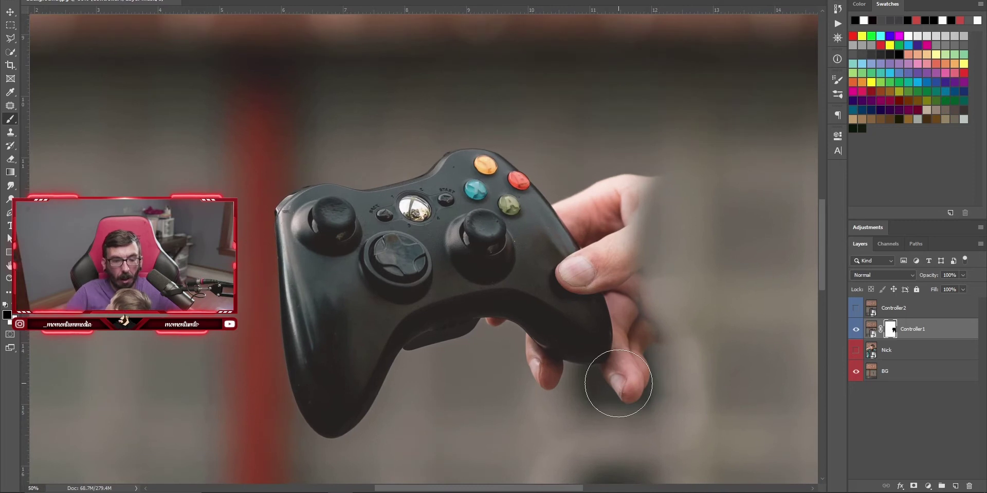
pyautogui.press('[')
pyautogui.press('[')
pyautogui.press('[')
pyautogui.press('[')
pyautogui.moveTo(624, 185)
pyautogui.mouseDown()
pyautogui.moveTo(632, 228)
pyautogui.moveTo(586, 183)
pyautogui.moveTo(645, 277)
pyautogui.moveTo(654, 393)
pyautogui.moveTo(634, 397)
pyautogui.mouseUp()
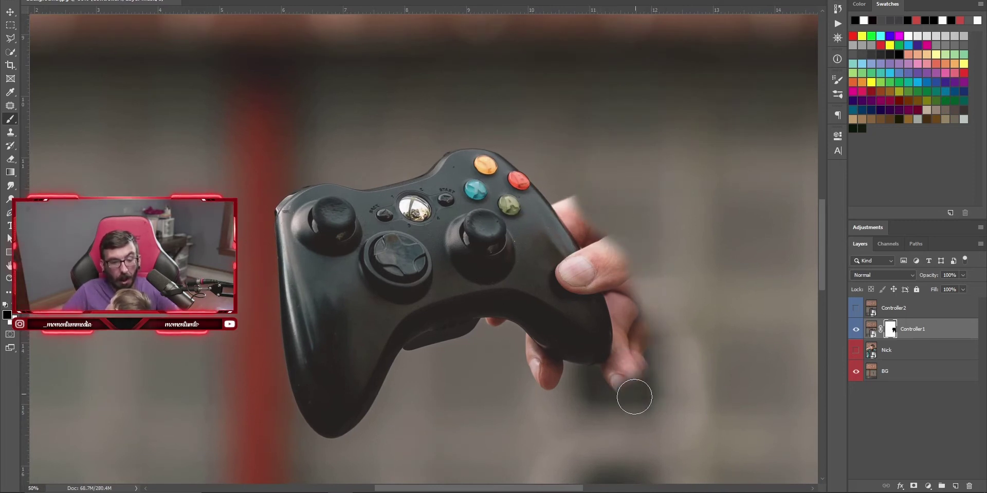
pyautogui.click(855, 308)
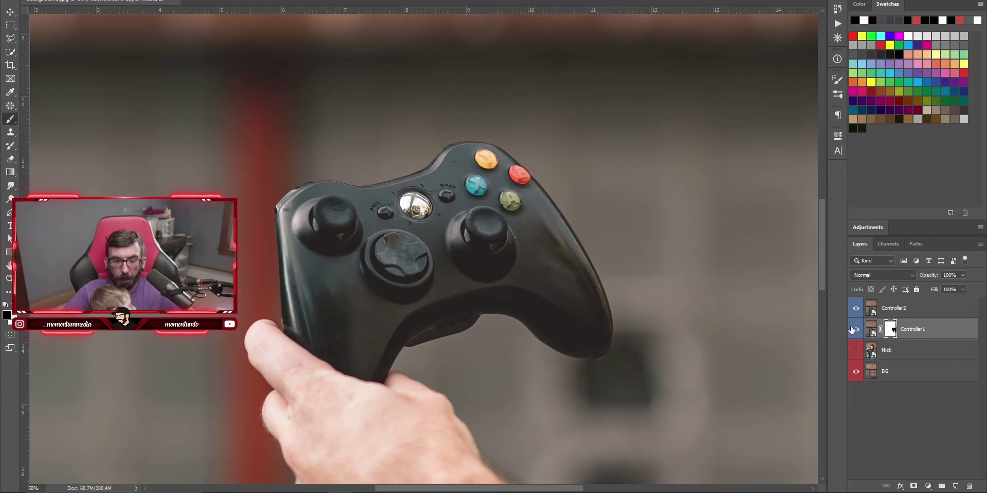
pyautogui.click(856, 308)
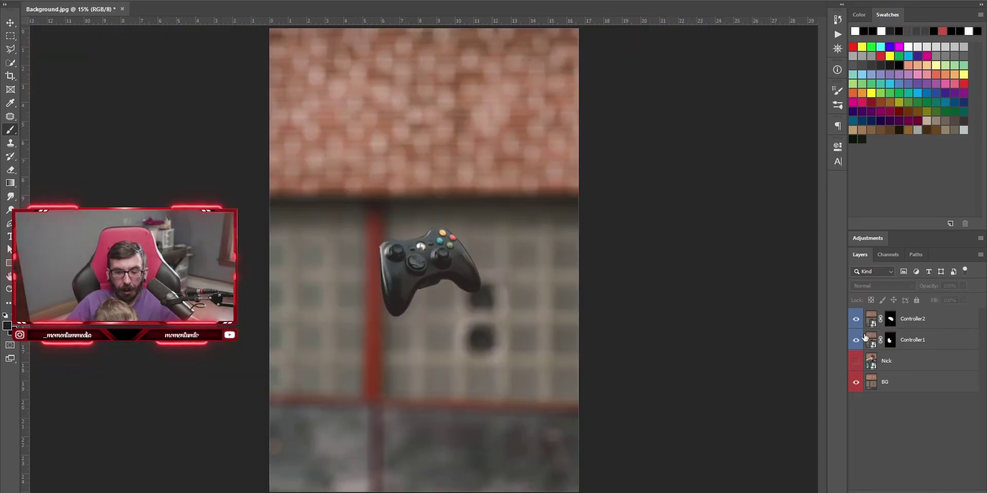
# Examine the masked Controller1 and Controller2 layers one at a time with BG hidden, then restore all controller and background layers.
pyautogui.click(855, 383)
pyautogui.click(856, 321)
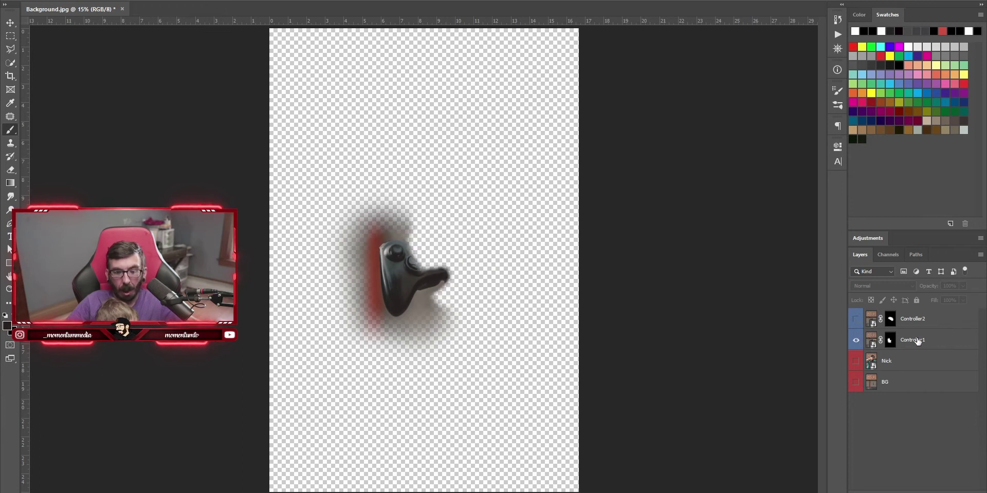
pyautogui.click(855, 341)
pyautogui.click(856, 319)
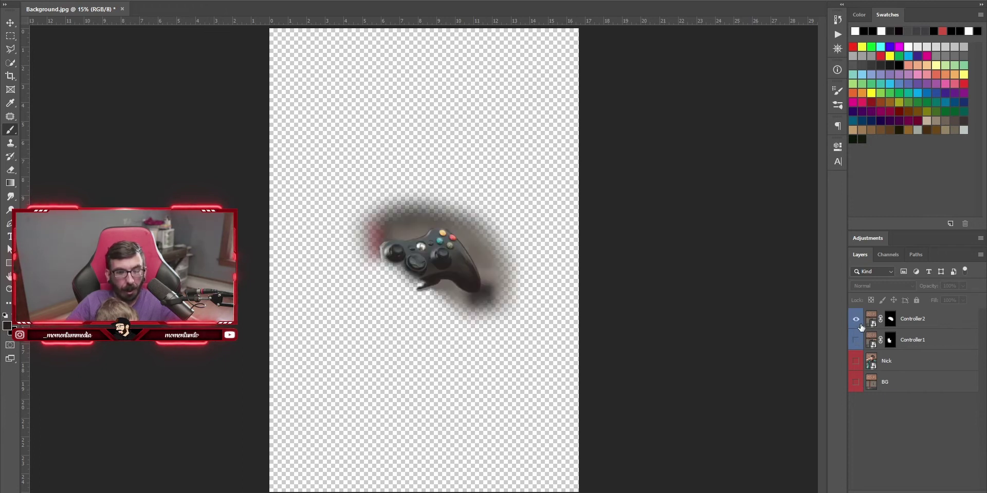
pyautogui.click(855, 340)
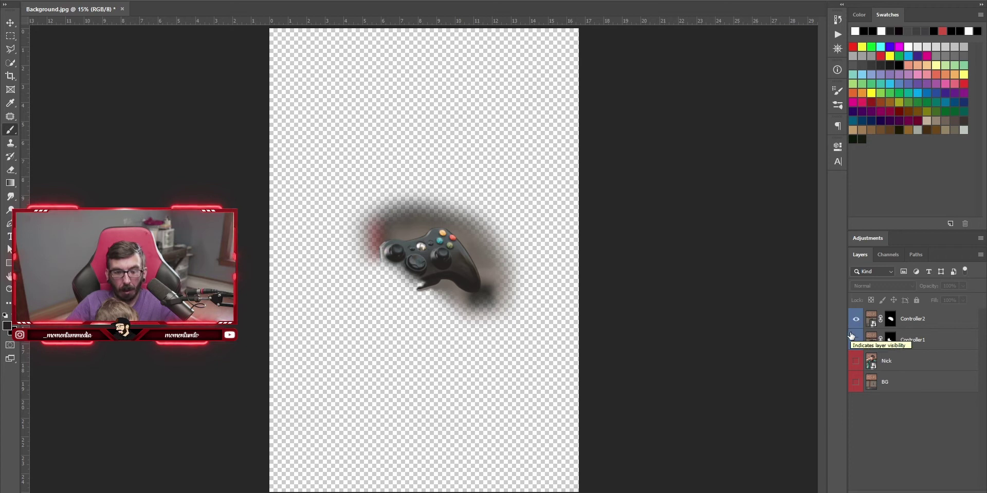
pyautogui.click(855, 361)
pyautogui.click(855, 361)
pyautogui.click(855, 383)
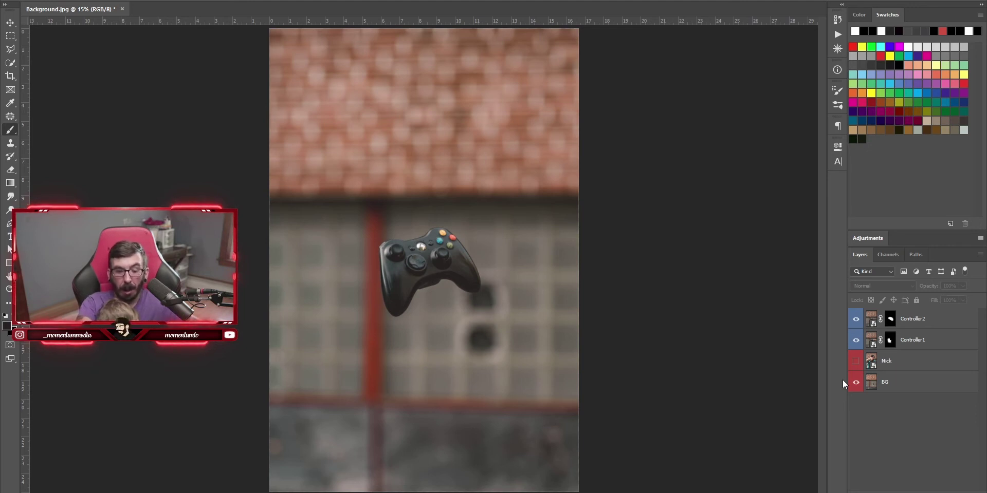
# Inspect the edges of the combined controller up close against the BG layer.
pyautogui.hotkey('ctrl', '+')
pyautogui.hotkey('ctrl', '+')
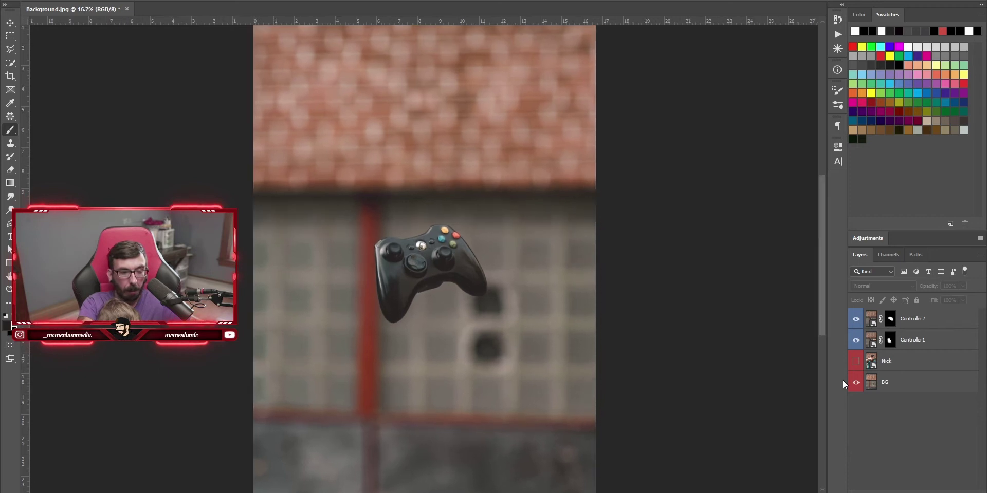
pyautogui.hotkey('ctrl', '+')
pyautogui.hotkey('ctrl', '+')
pyautogui.hotkey('ctrl', '+')
pyautogui.hotkey('ctrl', '+')
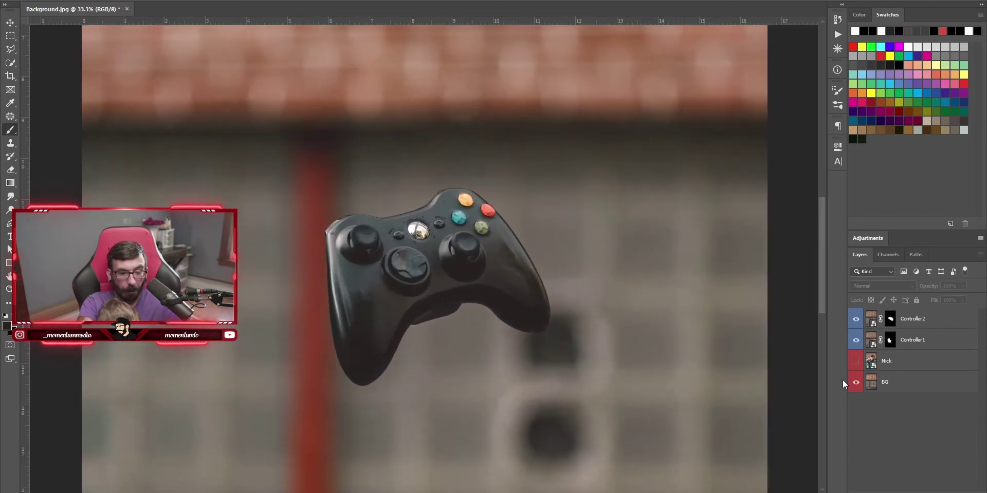
pyautogui.hotkey('ctrl', '-')
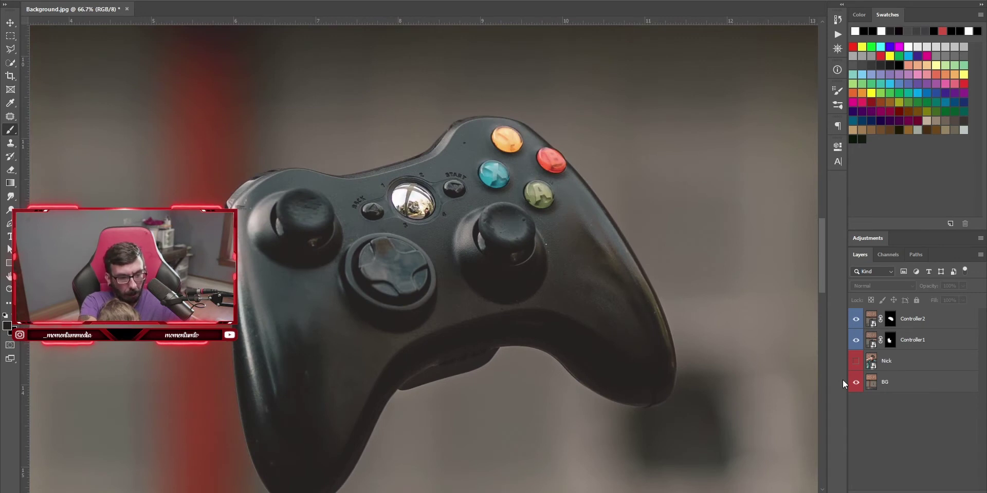
pyautogui.hotkey('ctrl', '-')
# Show the man's photo layer and check how the controller's masked surroundings cover his shirt.
pyautogui.hotkey('ctrl', '0')
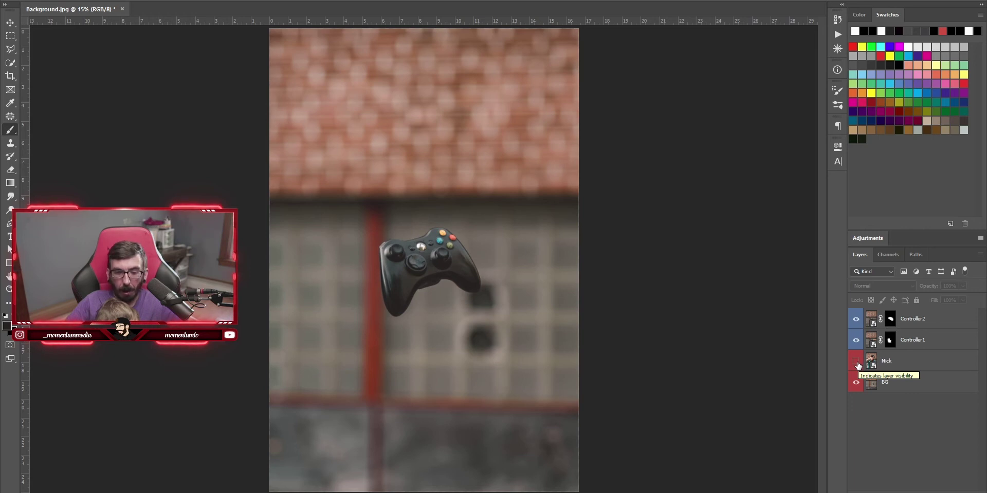
pyautogui.click(856, 362)
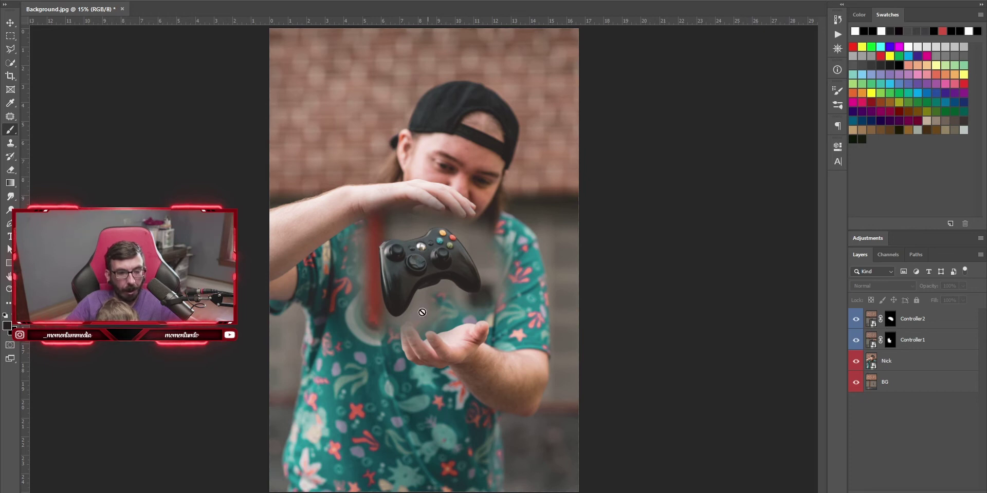
pyautogui.click(949, 346)
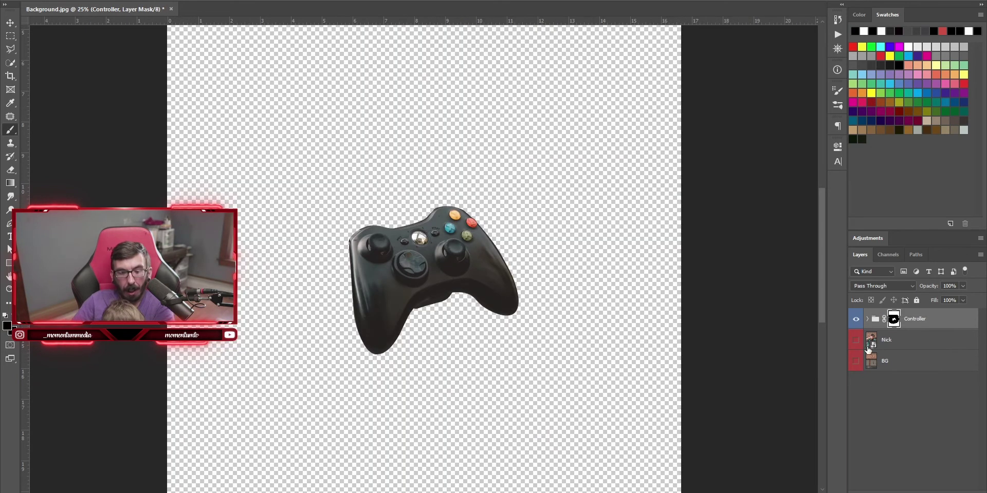
# Review the layers inside the Controller group, and disable and re-enable the group's layer mask to compare the cutout.
pyautogui.click(874, 319)
pyautogui.click(868, 319)
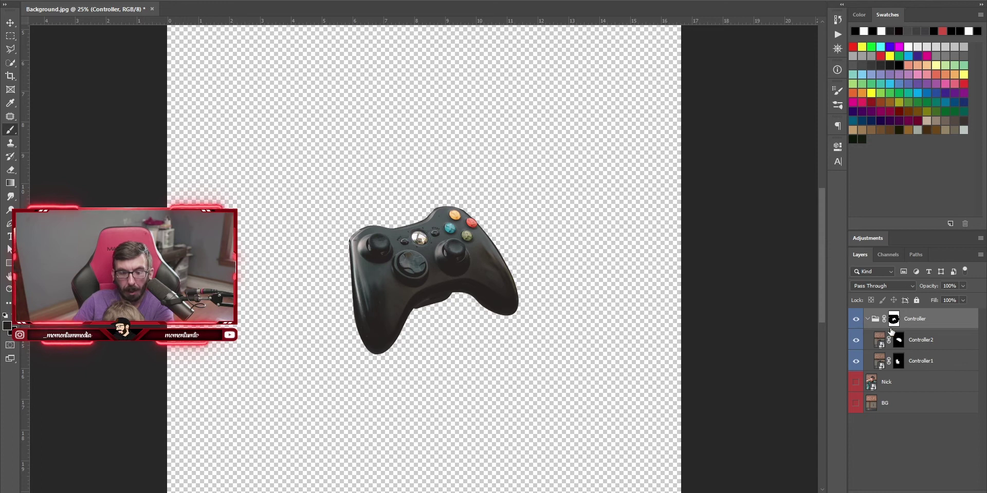
pyautogui.click(868, 320)
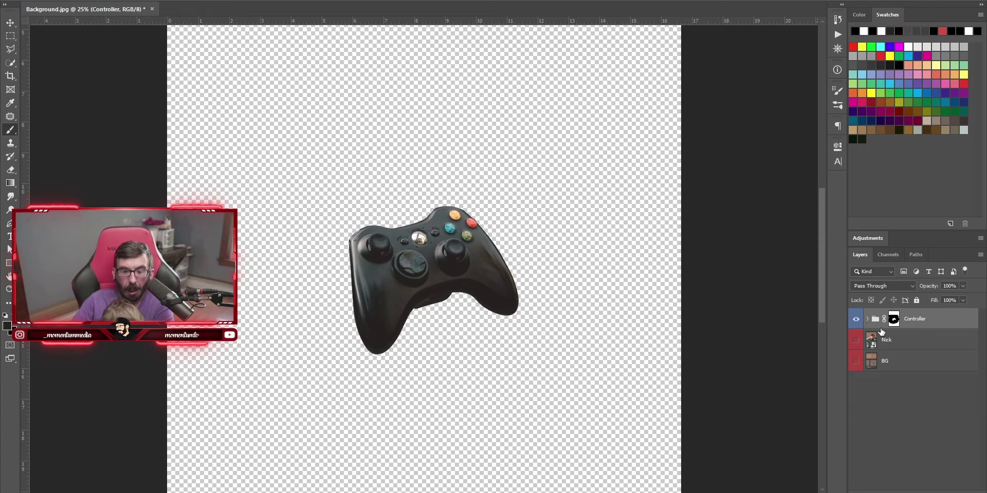
pyautogui.rightClick(894, 321)
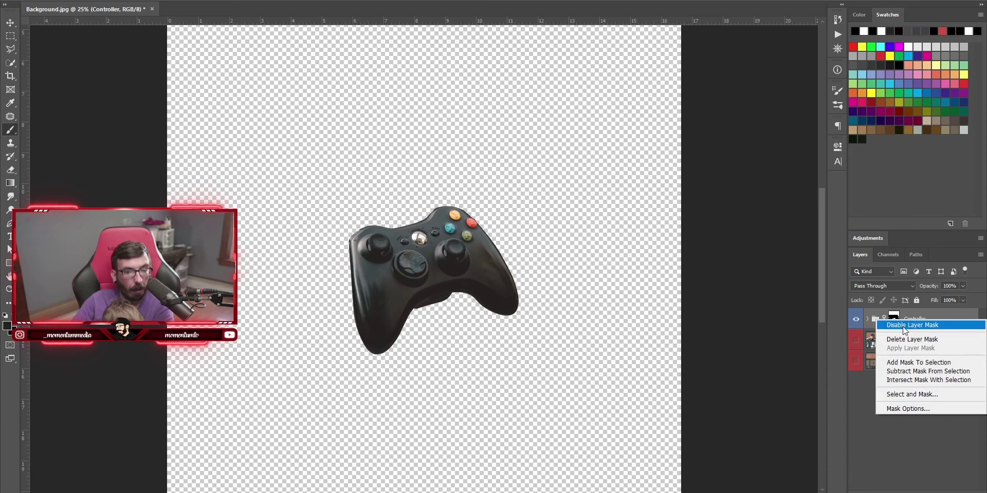
pyautogui.click(904, 325)
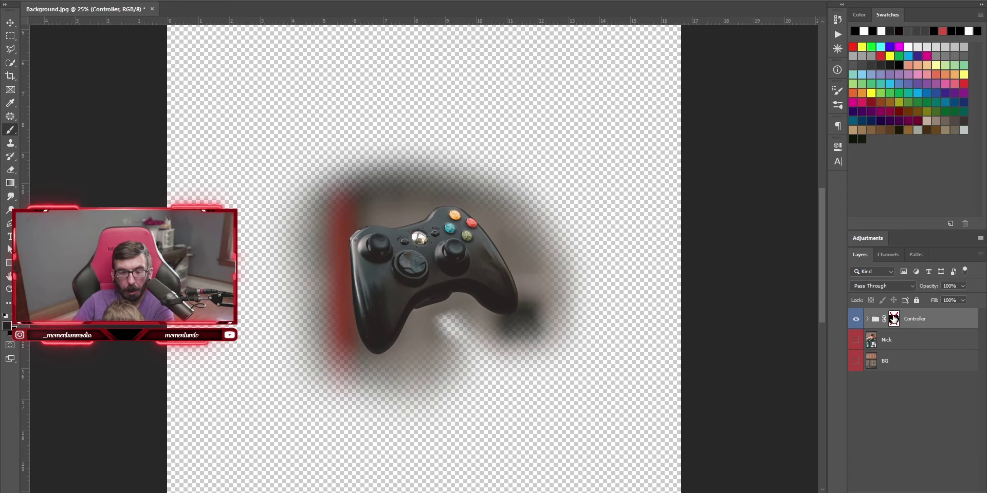
pyautogui.rightClick(894, 318)
pyautogui.click(902, 322)
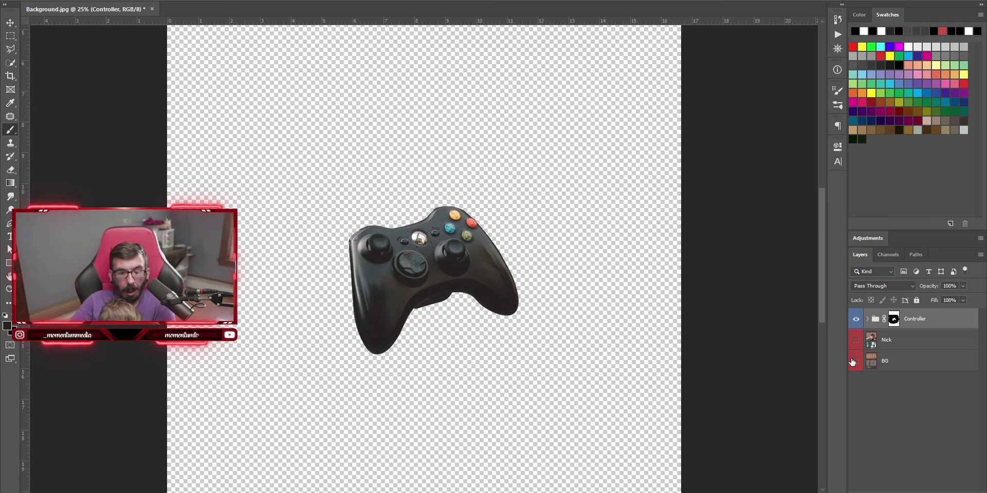
# Show the BG layer and the man's photo layer behind the masked Controller group.
pyautogui.click(855, 361)
pyautogui.click(855, 340)
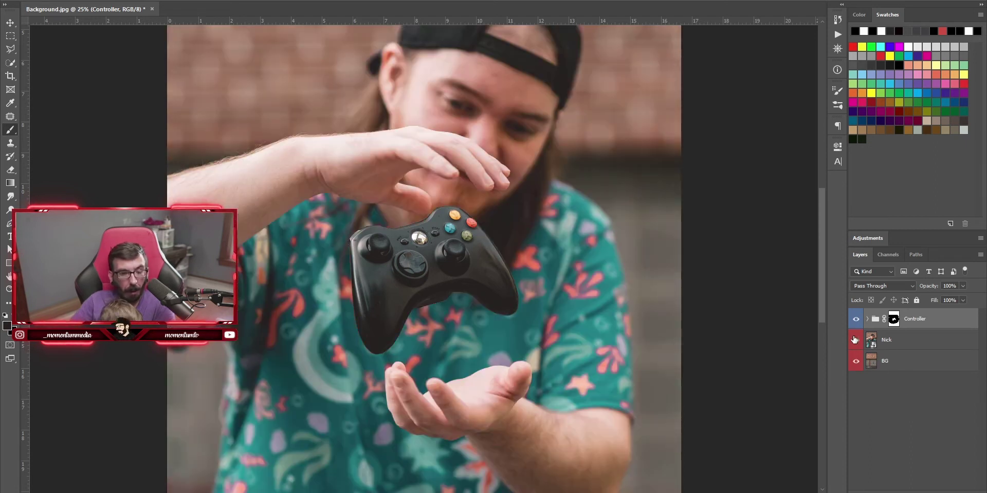
pyautogui.hotkey('ctrl', '0')
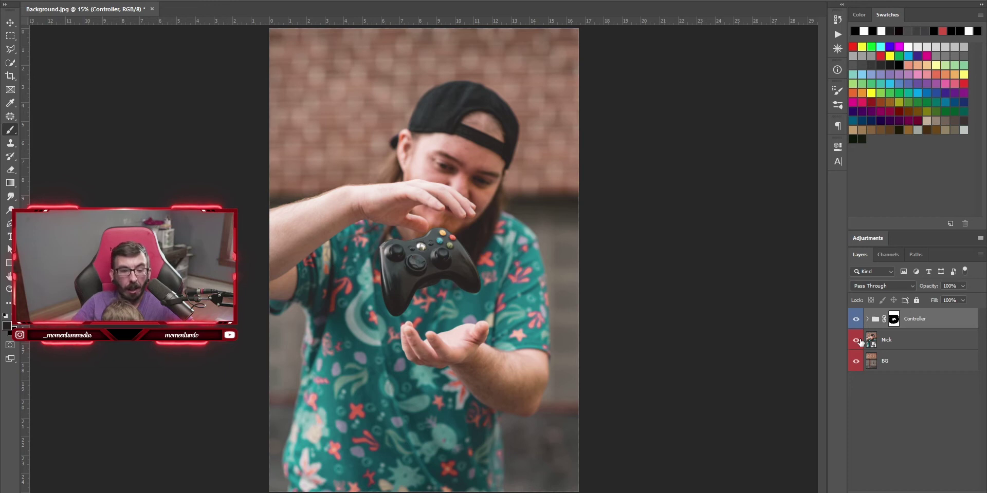
# Place the Card7, Card1, Card2, Card3 and Card5 photos as layers above the Controller group.
pyautogui.press('v')
pyautogui.hotkey('ctrl', 'alt', 'a')
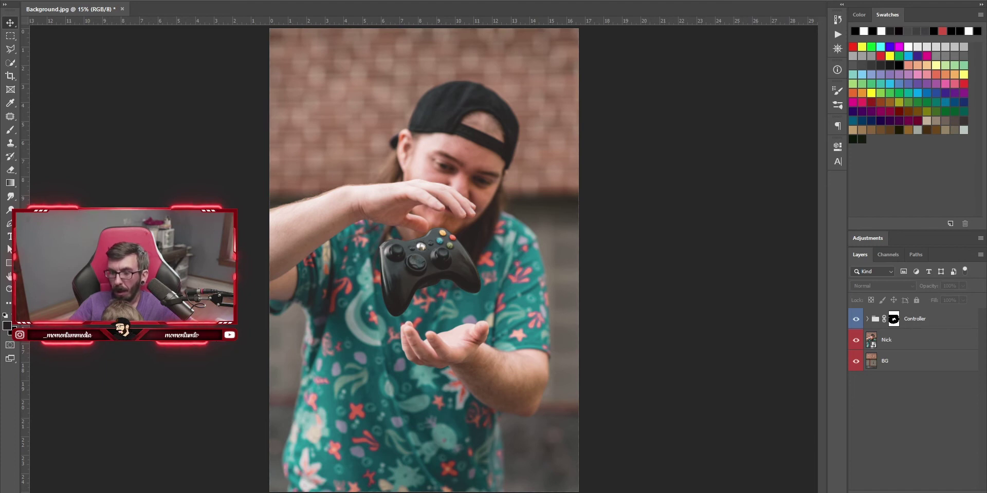
pyautogui.moveTo(384, 199); pyautogui.dragTo(385, 198)
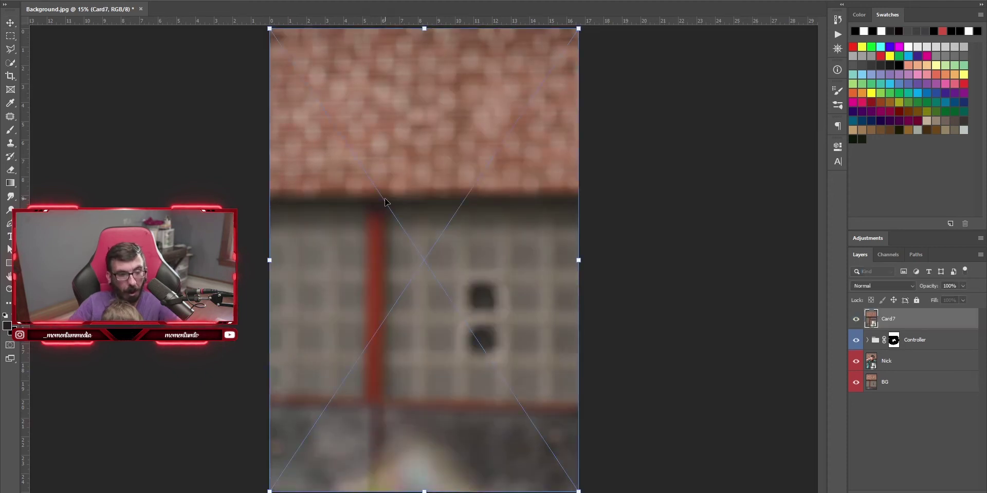
pyautogui.press('Return')
pyautogui.press('Return')
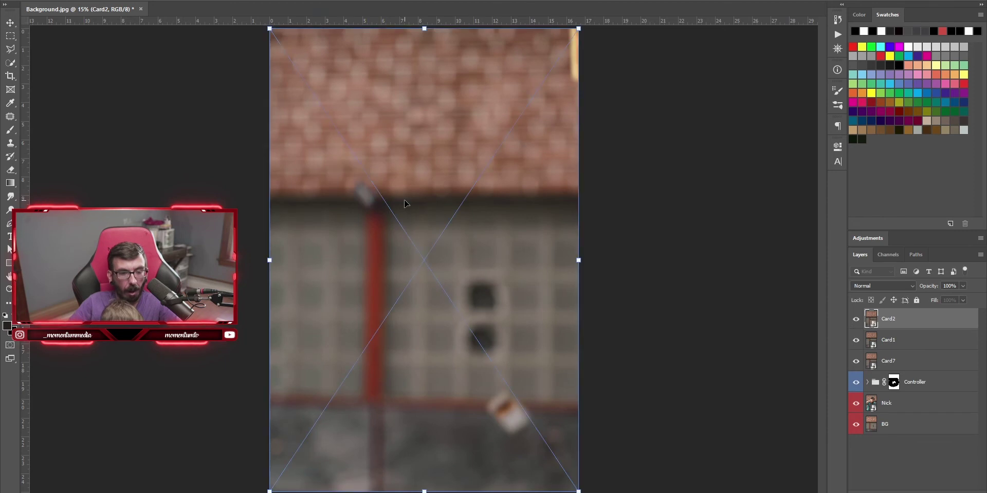
pyautogui.press('Return')
pyautogui.press('Return')
pyautogui.press('Return')
pyautogui.press('Return')
pyautogui.press('Return')
# Hide the five card layers and assign them the Yellow layer colour.
pyautogui.moveTo(855, 319); pyautogui.dragTo(856, 409)
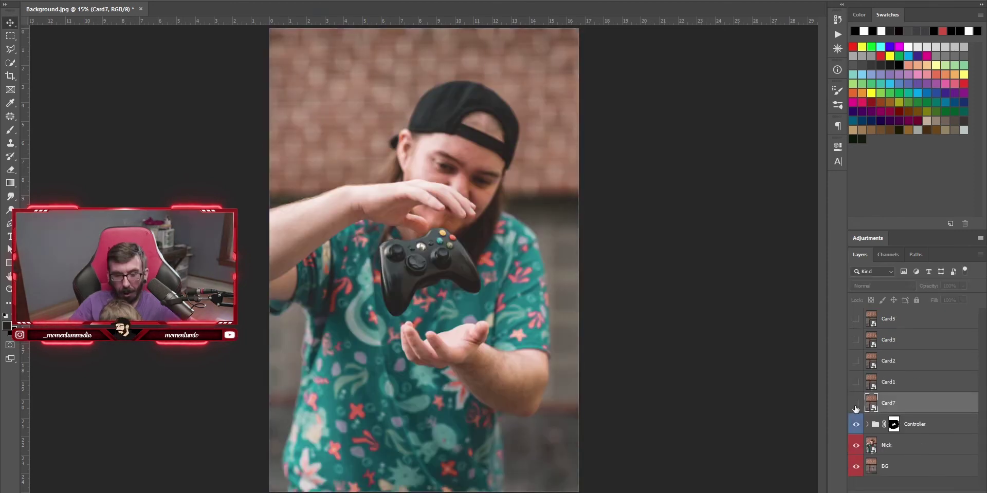
pyautogui.keyDown('shift'); pyautogui.click(910, 319); pyautogui.keyUp('shift')
pyautogui.rightClick(908, 360)
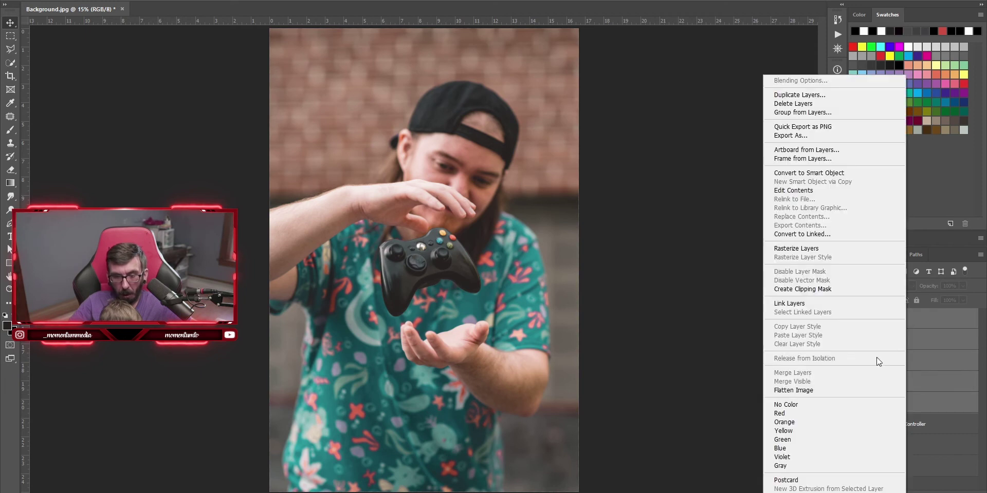
pyautogui.click(853, 431)
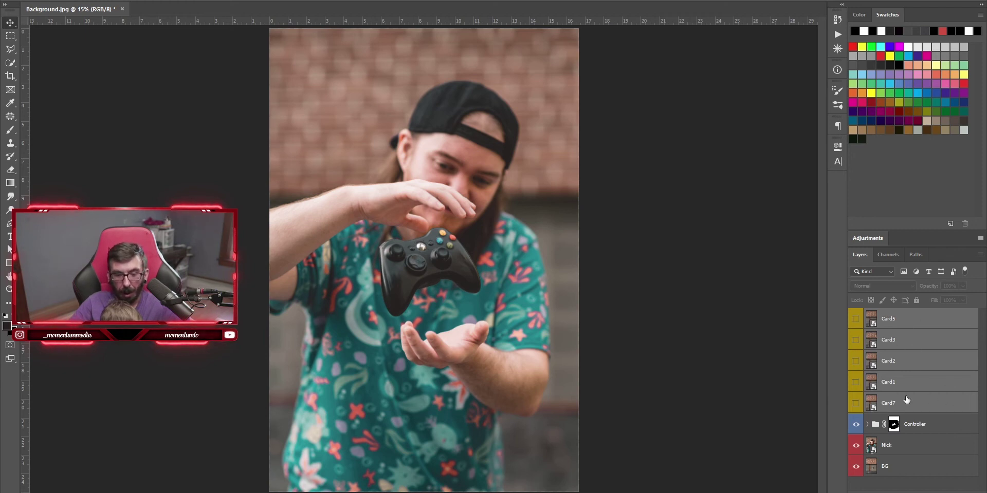
# Briefly show the Card7 layer to check where its card sits.
pyautogui.click(860, 391)
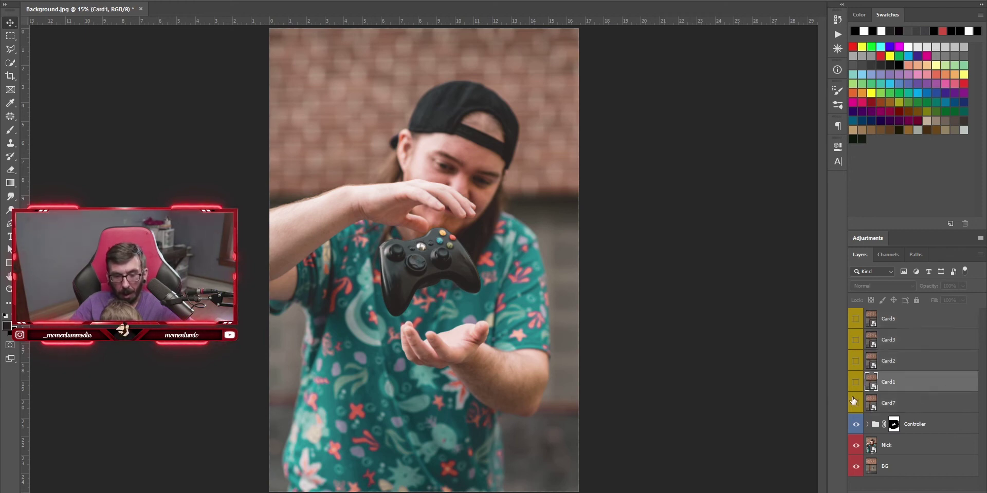
pyautogui.click(854, 403)
pyautogui.click(854, 403)
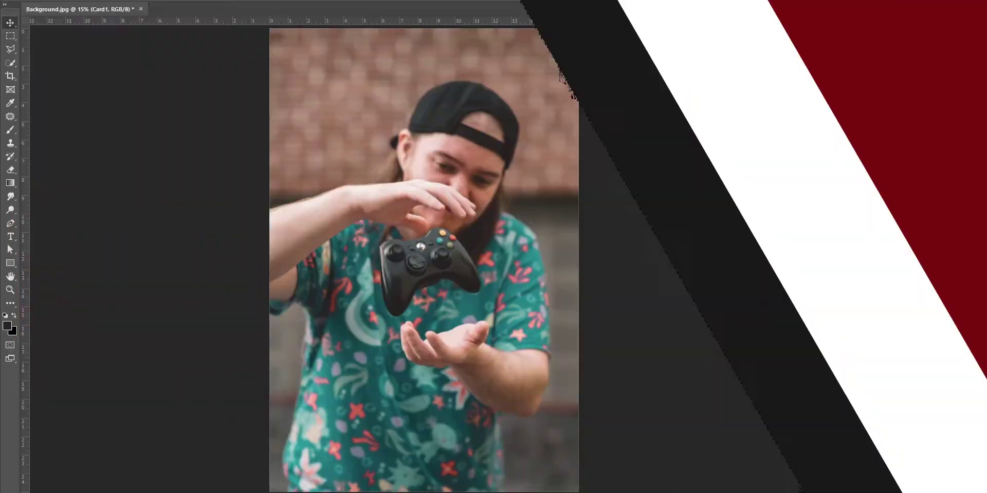
# Show Card7, add a layer mask, and paint black over everything except the blurred card at the photo's lower edge.
pyautogui.click(855, 403)
pyautogui.click(873, 402)
pyautogui.press('b')
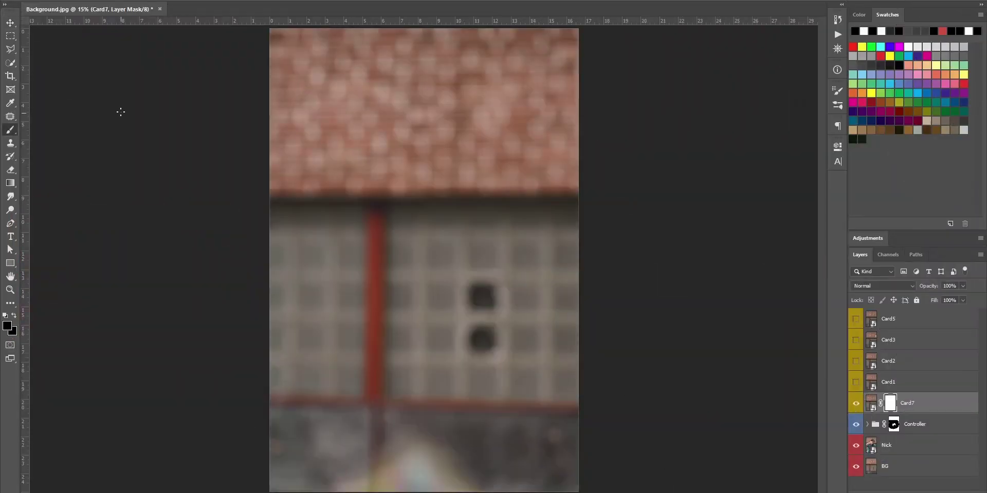
pyautogui.moveTo(419, 128); pyautogui.dragTo(395, 236)
pyautogui.moveTo(309, 401); pyautogui.dragTo(360, 462)
pyautogui.moveTo(386, 370); pyautogui.dragTo(545, 411)
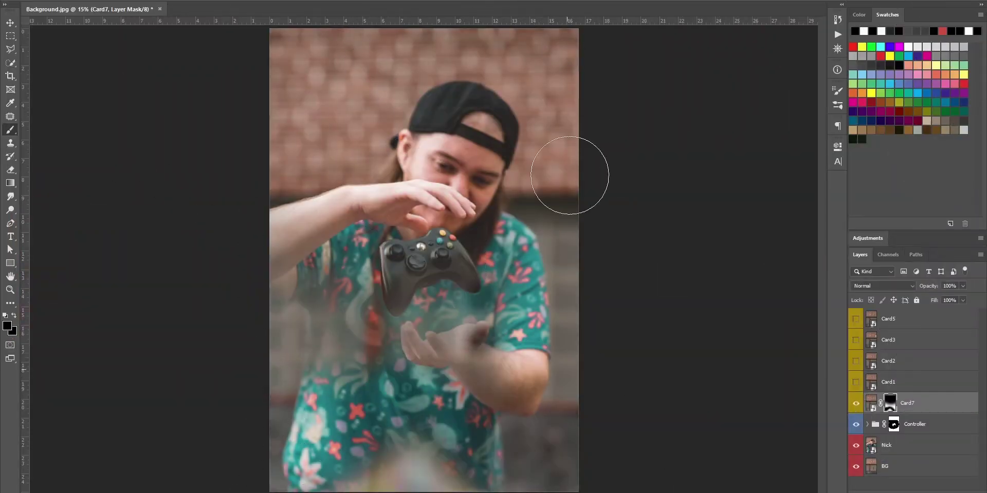
pyautogui.moveTo(288, 318); pyautogui.dragTo(488, 287)
pyautogui.click(856, 404)
pyautogui.click(856, 403)
# Show Card1, add a layer mask, dab black over its two cards and invert the mask.
pyautogui.click(856, 382)
pyautogui.click(897, 382)
pyautogui.click(525, 297)
pyautogui.click(318, 125)
pyautogui.hotkey('ctrl', 'i')
# Trim the Card1 mask closely around the cards by the sleeve and on the brick wall with a smaller brush.
pyautogui.hotkey('ctrl', '+')
pyautogui.hotkey('ctrl', '+')
pyautogui.hotkey('ctrl', '+')
pyautogui.hotkey('ctrl', '+')
pyautogui.press('[')
pyautogui.press('[')
pyautogui.press('[')
pyautogui.press('[')
pyautogui.press('[')
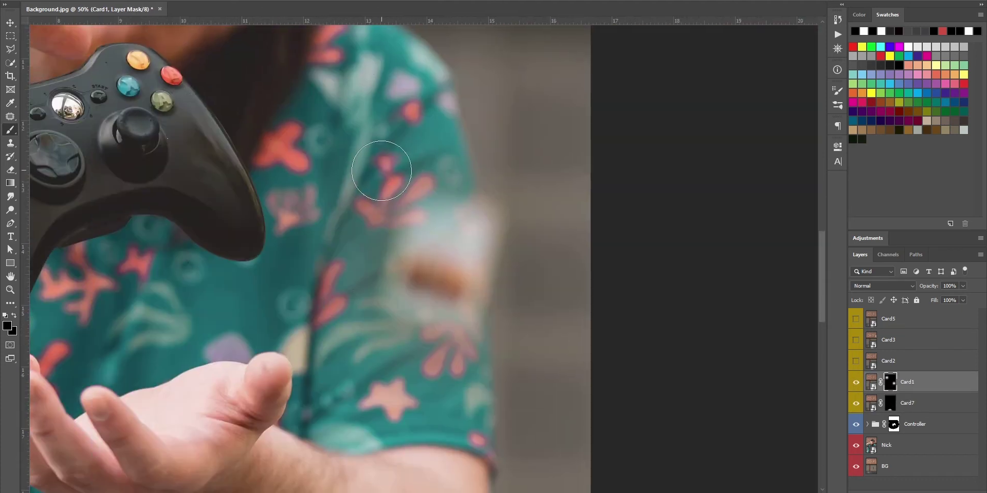
pyautogui.scroll(10, 370, 221)
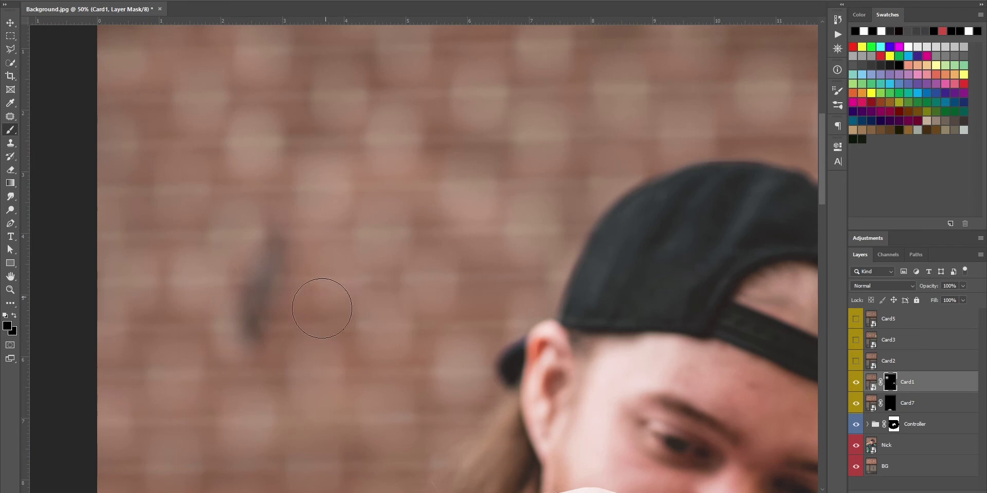
# Show Card2, add a layer mask, dab black over its blurred cards and invert the mask.
pyautogui.click(855, 360)
pyautogui.click(888, 360)
pyautogui.hotkey('ctrl', '0')
pyautogui.click(364, 196)
pyautogui.click(506, 414)
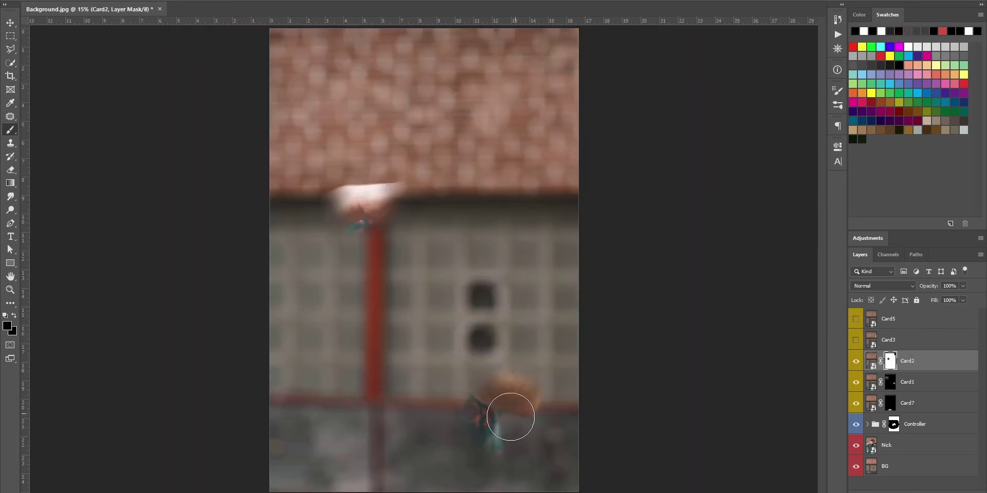
pyautogui.hotkey('ctrl', 'i')
# Trim the Card2 mask around the card in the photo's upper corner and the blurred card below the elbow with a smaller brush.
pyautogui.hotkey('ctrl', '+')
pyautogui.hotkey('ctrl', '+')
pyautogui.hotkey('ctrl', '+')
pyautogui.hotkey('ctrl', '+')
pyautogui.hotkey('ctrl', '+')
pyautogui.scroll(10, 292, 278)
pyautogui.hscroll(5, 227, 187)
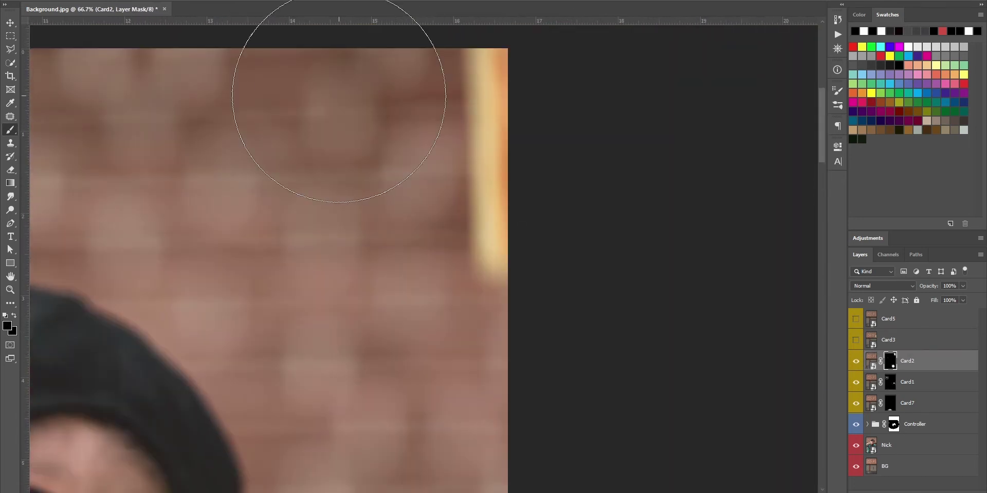
pyautogui.hotkey('ctrl', '0')
pyautogui.hotkey('ctrl', '+')
pyautogui.hotkey('ctrl', '+')
pyautogui.hotkey('ctrl', '+')
pyautogui.hotkey('ctrl', '+')
pyautogui.hotkey('ctrl', '+')
pyautogui.scroll(-10, 694, 381)
pyautogui.hscroll(5, 326, 117)
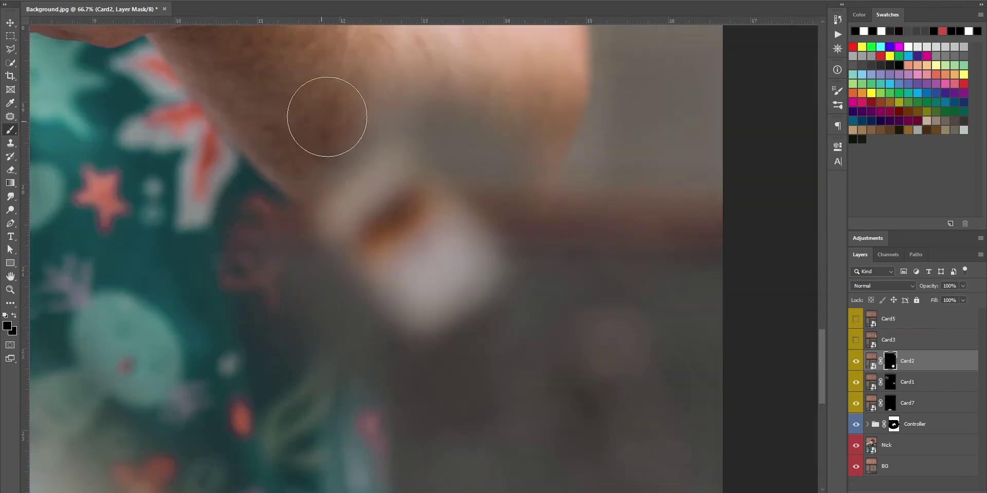
pyautogui.press('[')
pyautogui.press('[')
pyautogui.moveTo(277, 221); pyautogui.dragTo(341, 302)
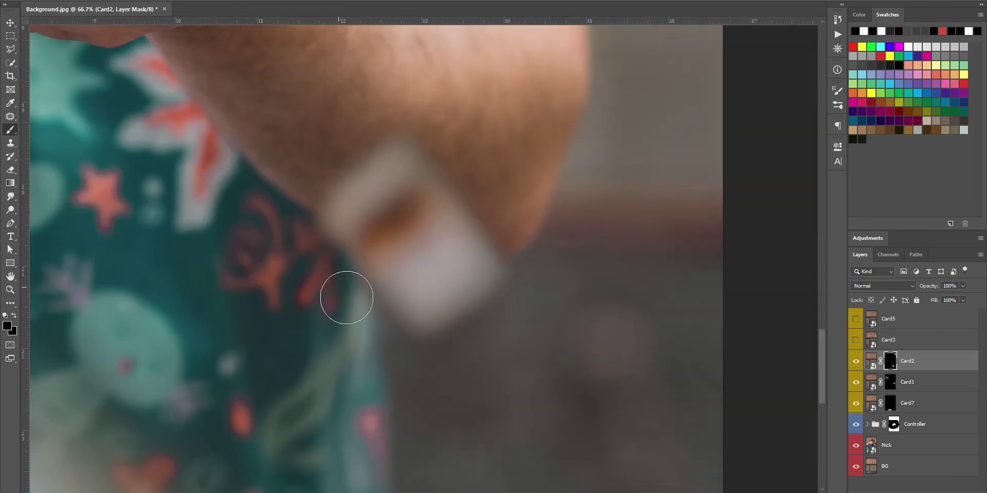
# Show Card3, add a layer mask, dab black over its cards and invert the mask.
pyautogui.hotkey('ctrl', '0')
pyautogui.click(856, 339)
pyautogui.click(894, 340)
pyautogui.click(885, 484)
pyautogui.moveTo(461, 103)
pyautogui.mouseDown()
pyautogui.moveTo(483, 103)
pyautogui.moveTo(550, 149)
pyautogui.moveTo(578, 144)
pyautogui.mouseUp()
pyautogui.hotkey('ctrl', 'i')
# Paint Card3's mask black around the thin card beside the cap and over the cap and face using small and large brushes.
pyautogui.hotkey('ctrl', '+')
pyautogui.hotkey('ctrl', '+')
pyautogui.hotkey('ctrl', '+')
pyautogui.hotkey('ctrl', '+')
pyautogui.hotkey('ctrl', '+')
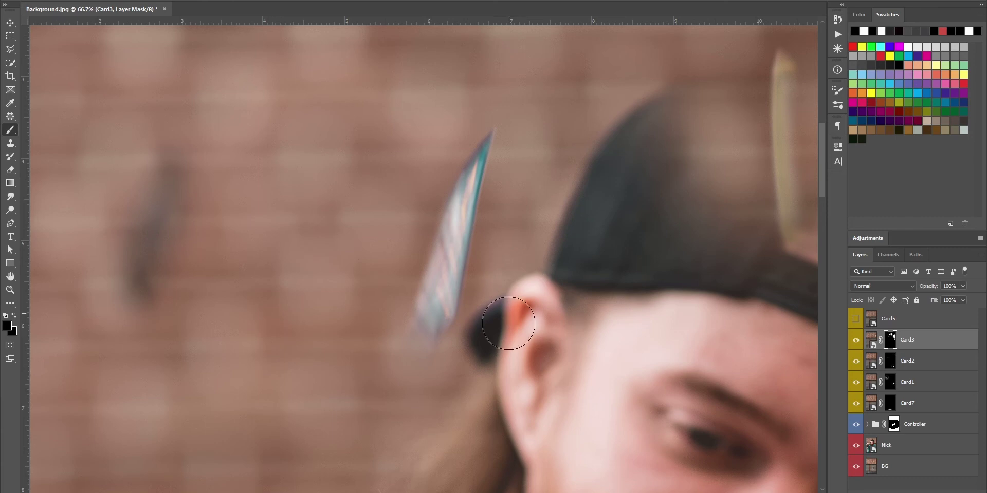
pyautogui.moveTo(518, 276); pyautogui.dragTo(210, 333)
pyautogui.press(']')
pyautogui.press(']')
pyautogui.press(']')
pyautogui.press(']')
pyautogui.press(']')
pyautogui.moveTo(654, 385); pyautogui.dragTo(396, 223)
# Trim the Card3 mask with a smaller brush between the cap and the cards along the photo's side edge.
pyautogui.press('[')
pyautogui.press('[')
pyautogui.press('[')
pyautogui.press('[')
pyautogui.press('[')
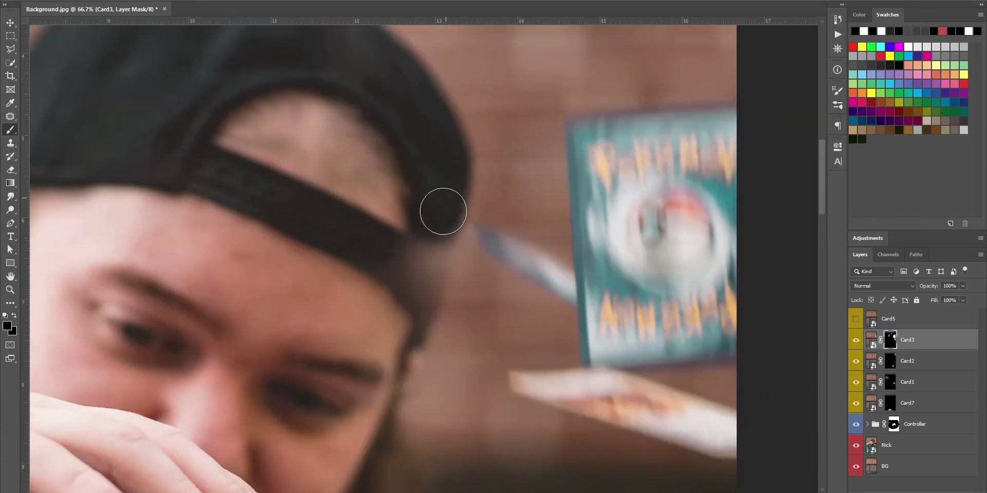
pyautogui.moveTo(522, 124); pyautogui.dragTo(443, 211)
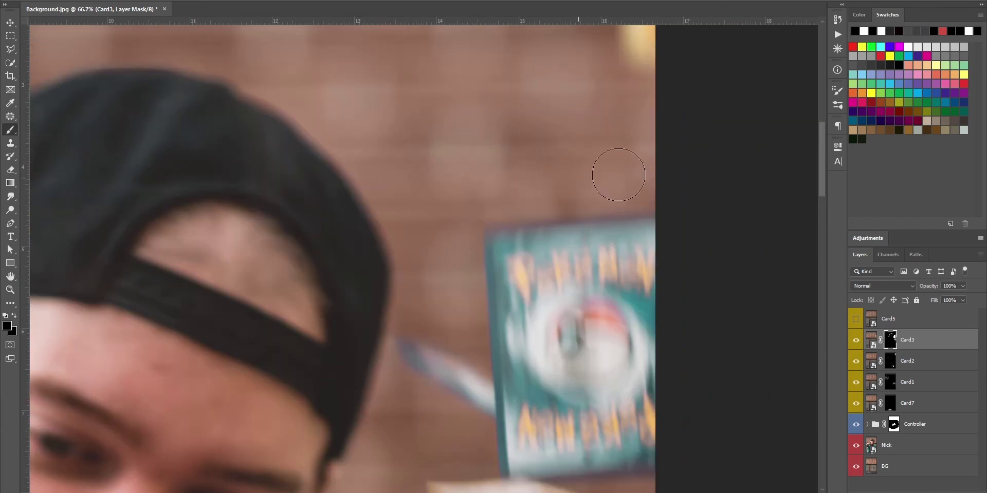
pyautogui.scroll(-5, 441, 206)
pyautogui.scroll(-4, 540, 360)
pyautogui.hscroll(3, 540, 359)
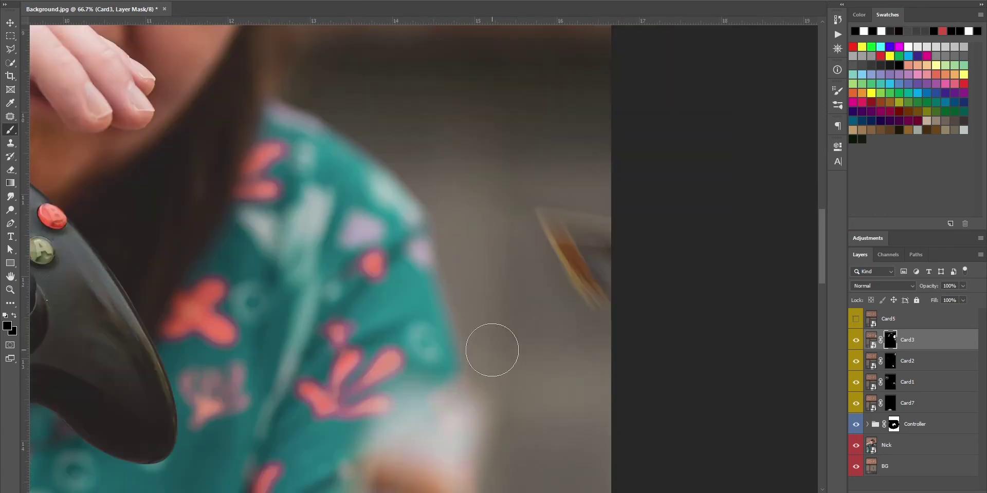
pyautogui.hotkey('ctrl', '0')
pyautogui.scroll(5, 532, 133)
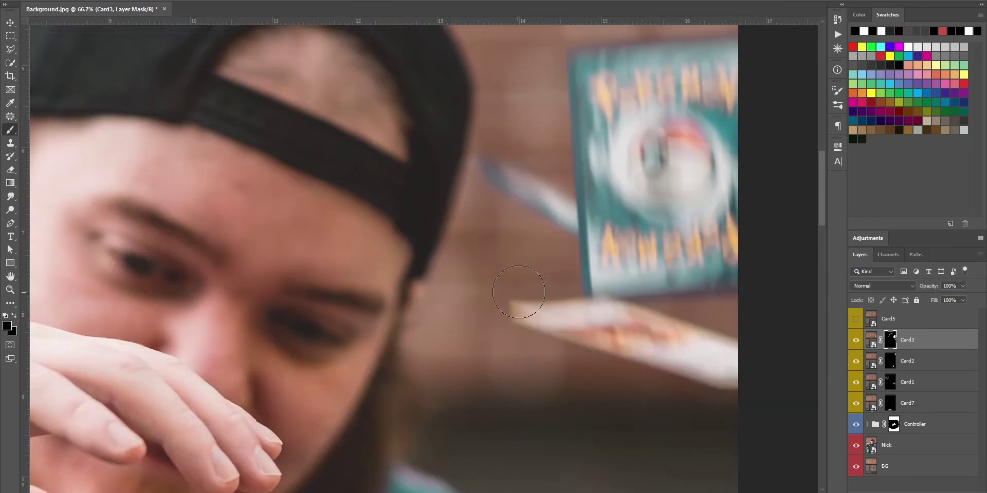
pyautogui.hotkey('ctrl', '0')
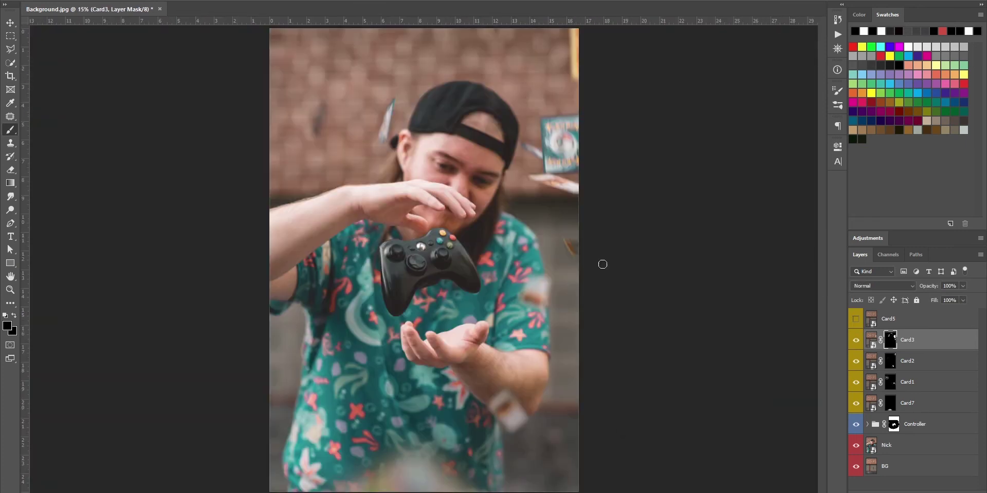
# Show Card5, add a layer mask, dab black over its card near the forearm and invert the mask.
pyautogui.click(856, 319)
pyautogui.click(904, 318)
pyautogui.click(907, 491)
pyautogui.moveTo(545, 401); pyautogui.dragTo(527, 383)
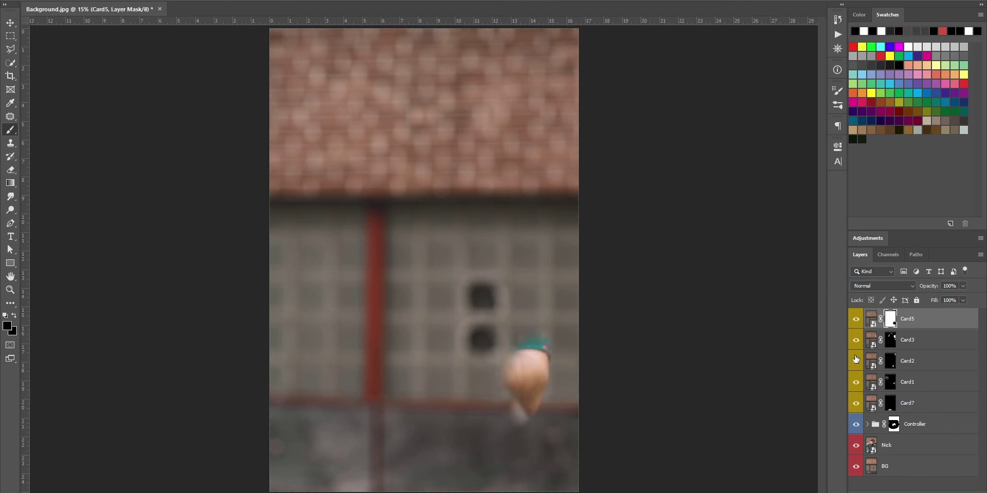
pyautogui.hotkey('ctrl', 'i')
# Trim the Card5 mask closely around the teal-edged card beside the forearm with a smaller brush.
pyautogui.hotkey('ctrl', '+')
pyautogui.hotkey('ctrl', '+')
pyautogui.hotkey('ctrl', '+')
pyautogui.hotkey('ctrl', '+')
pyautogui.hotkey('ctrl', '+')
pyautogui.moveTo(625, 387); pyautogui.dragTo(459, 234)
pyautogui.press('[')
pyautogui.press('[')
pyautogui.press('[')
pyautogui.press('[')
pyautogui.press('[')
pyautogui.press('[')
pyautogui.press('[')
pyautogui.press('[')
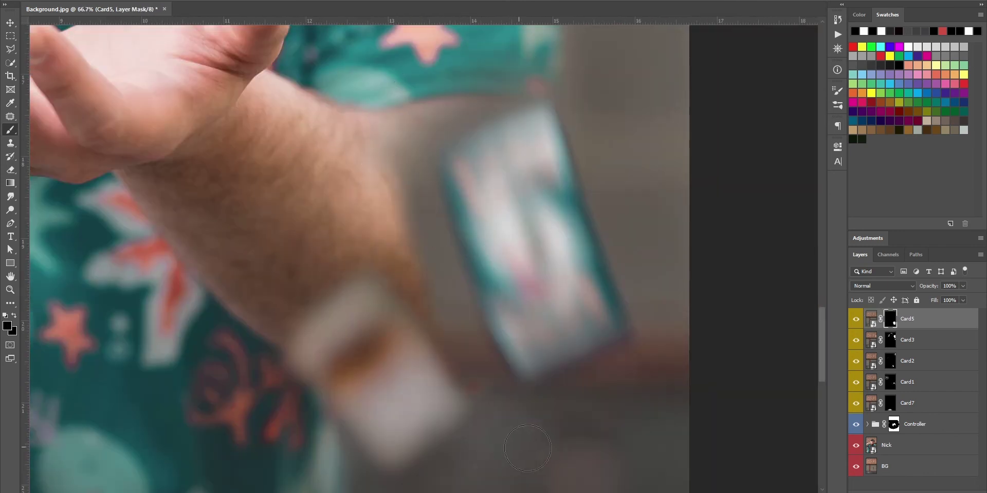
pyautogui.moveTo(542, 42); pyautogui.dragTo(571, 149)
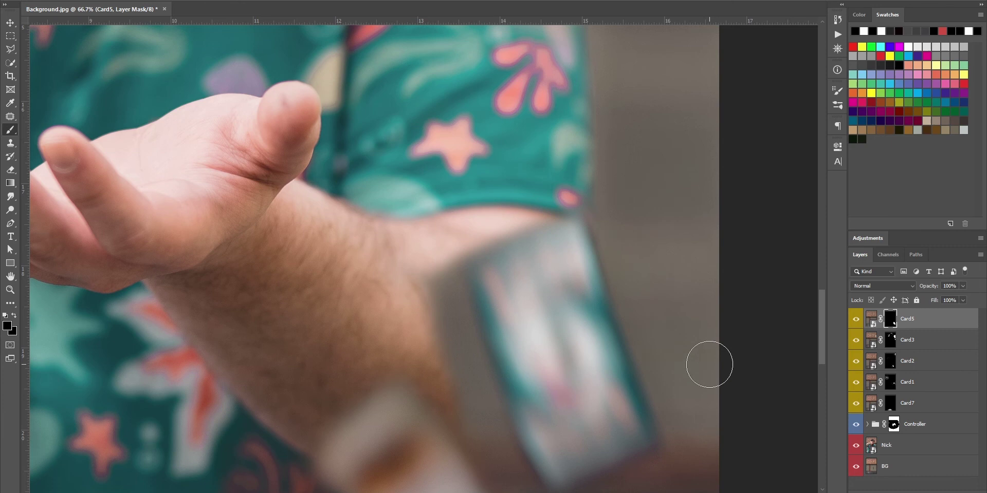
pyautogui.scroll(-3, 669, 370)
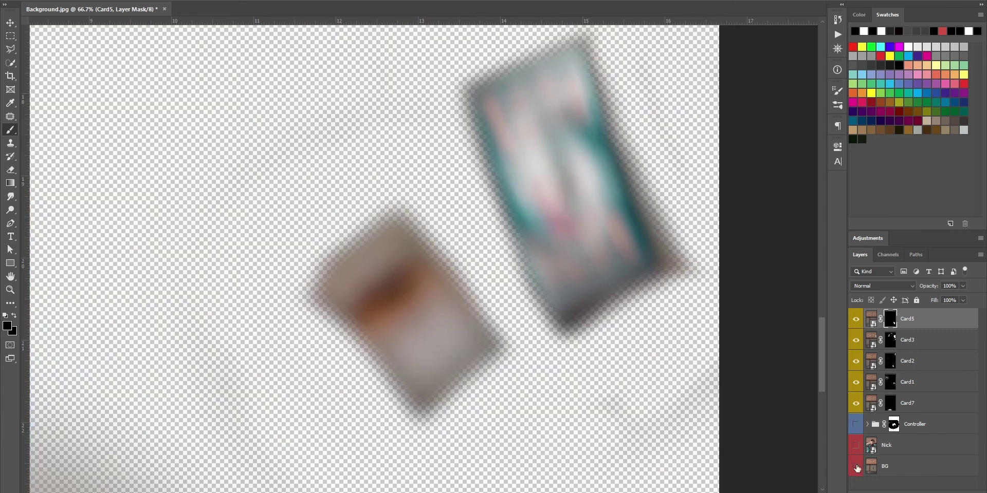
# Hide the background, portrait, Controller, Card5 and Card3 layers to check Card2's mask for leftovers, and show all layers again.
pyautogui.moveTo(856, 424); pyautogui.dragTo(855, 466)
pyautogui.moveTo(856, 318); pyautogui.dragTo(856, 340)
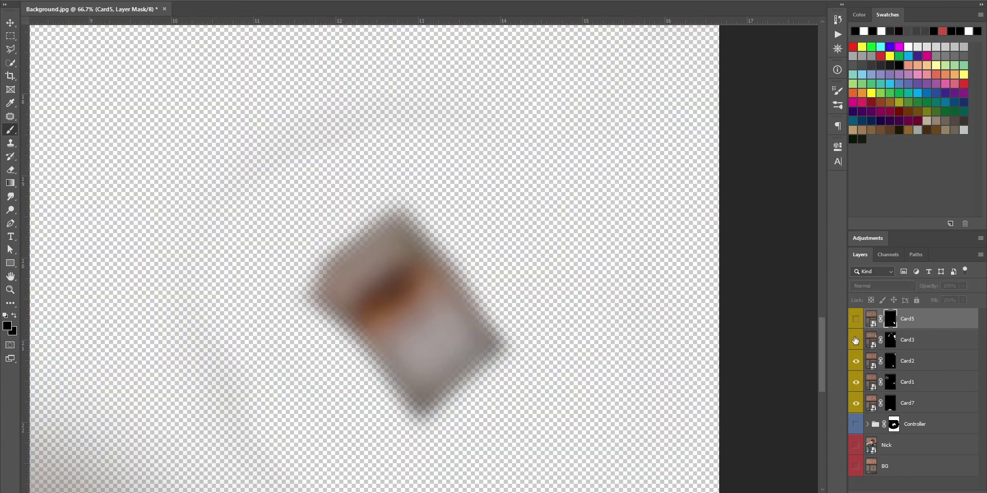
pyautogui.click(889, 339)
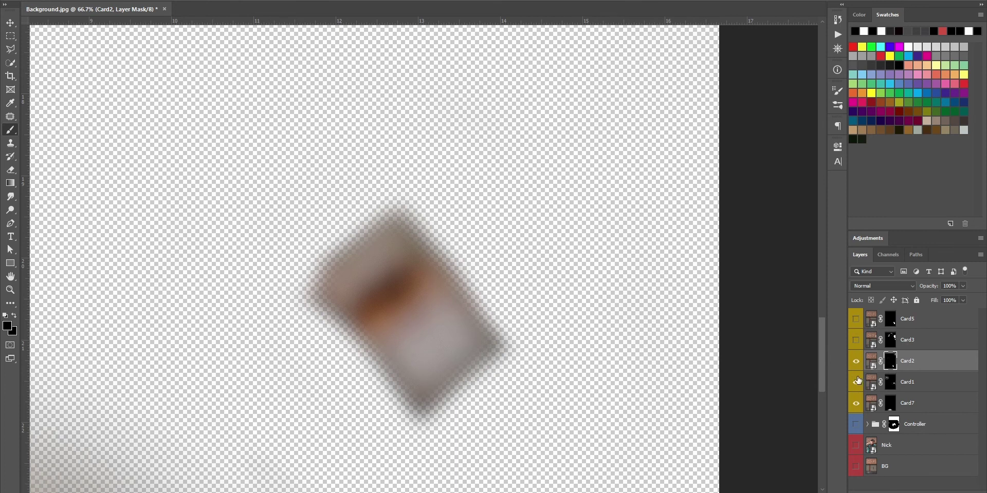
pyautogui.moveTo(856, 318); pyautogui.dragTo(856, 467)
pyautogui.click(870, 322)
pyautogui.hotkey('ctrl', '0')
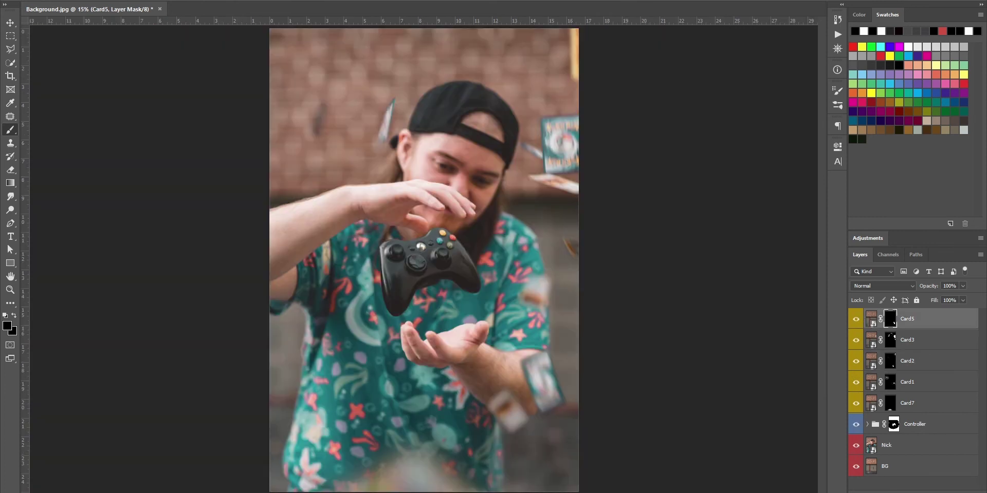
# Add the blue lens flare image above the cards as a smart object, flip and enlarge it over the controller, and set it to Screen.
pyautogui.hotkey('ctrl', 'o')
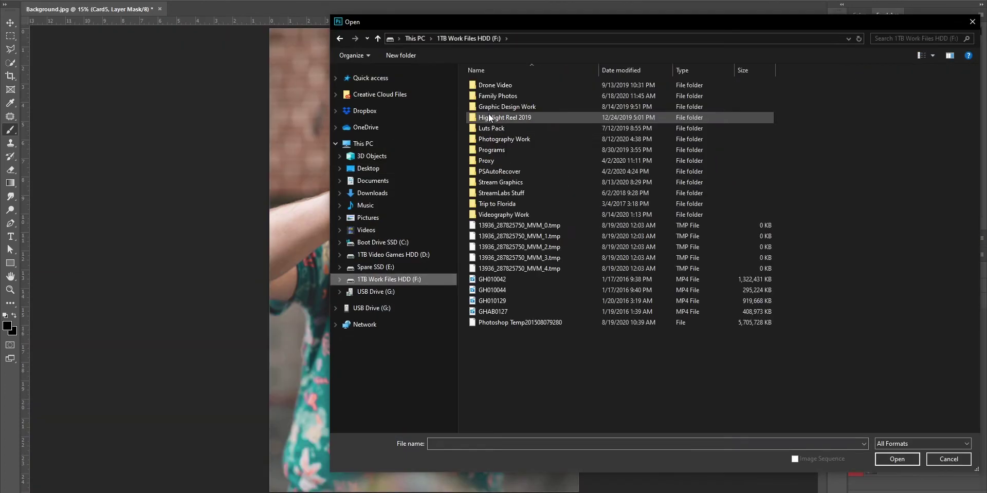
pyautogui.doubleClick(721, 226)
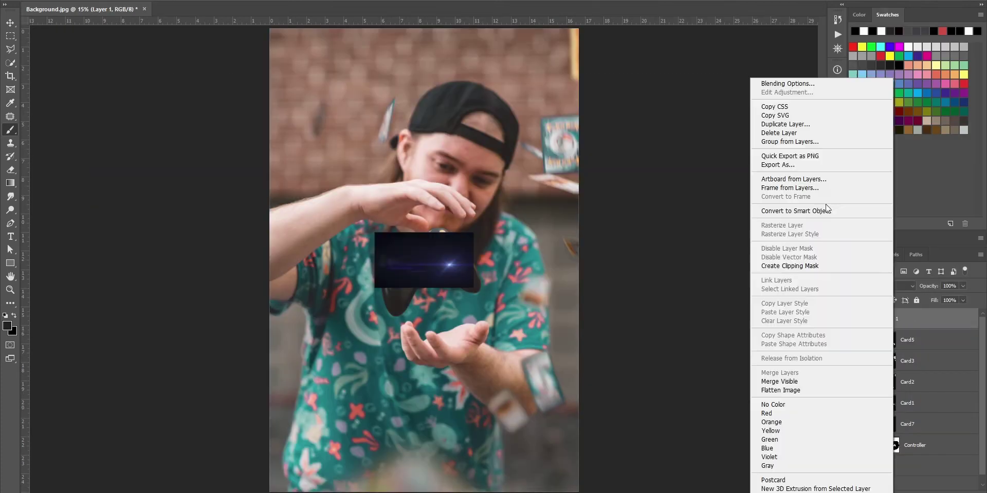
pyautogui.rightClick(418, 267)
pyautogui.click(474, 370)
pyautogui.press('Return')
pyautogui.hotkey('shift', 'alt', 's')
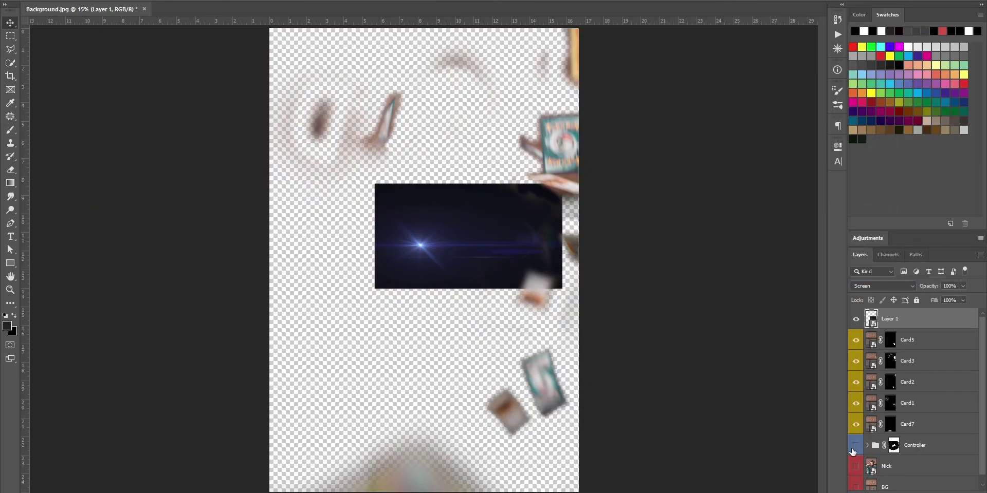
# Mask away the outer edges of the lens flare, show the hidden layers, and give the layer the name Flare and an orange label.
pyautogui.moveTo(484, 330)
pyautogui.mouseDown()
pyautogui.moveTo(422, 154)
pyautogui.moveTo(364, 293)
pyautogui.moveTo(555, 231)
pyautogui.mouseUp()
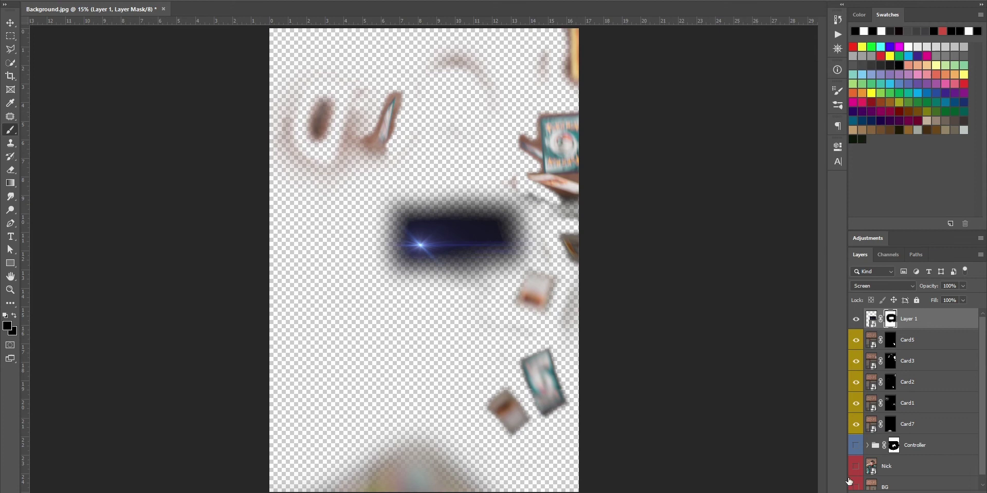
pyautogui.moveTo(856, 445); pyautogui.dragTo(856, 488)
pyautogui.rightClick(846, 424)
pyautogui.click(846, 424)
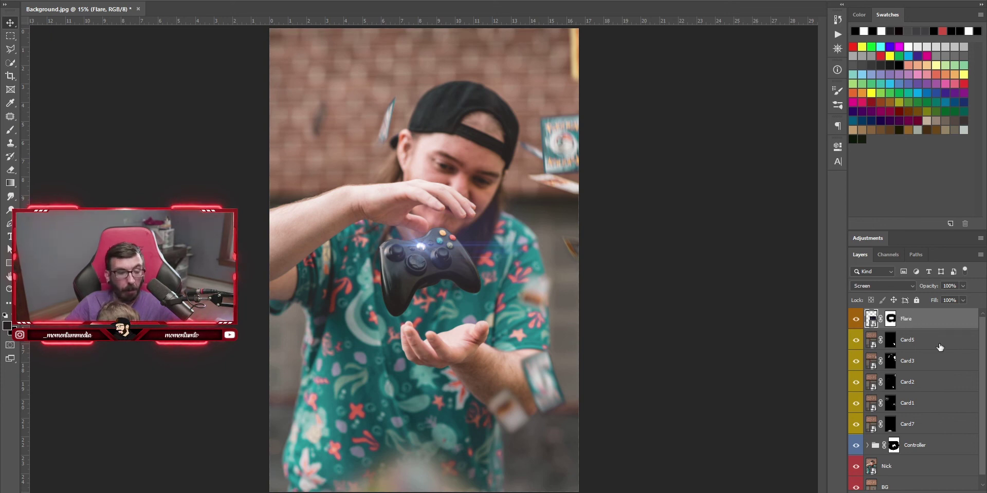
# Hide Flare and all five card layers and toggle the Controller group to review the composite without them.
pyautogui.click(856, 321)
pyautogui.click(855, 424)
pyautogui.click(855, 402)
pyautogui.click(855, 382)
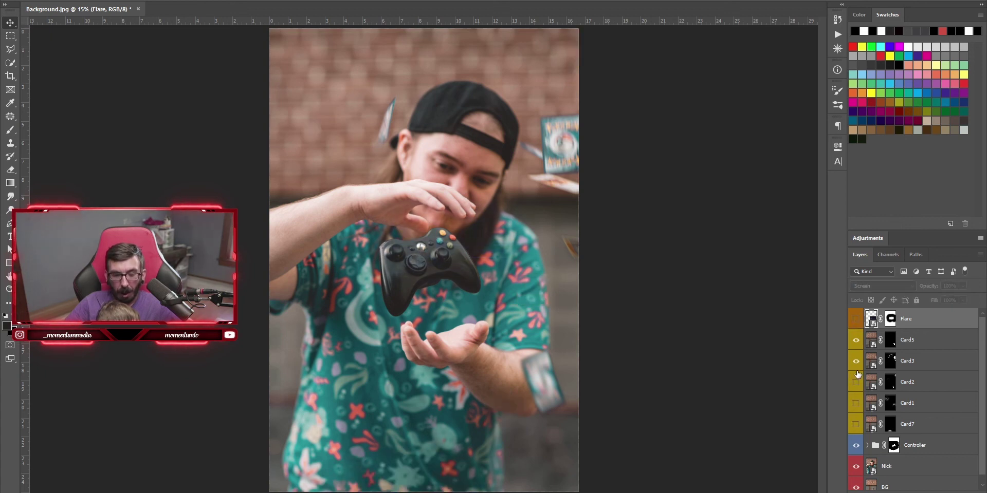
pyautogui.click(856, 340)
pyautogui.click(855, 361)
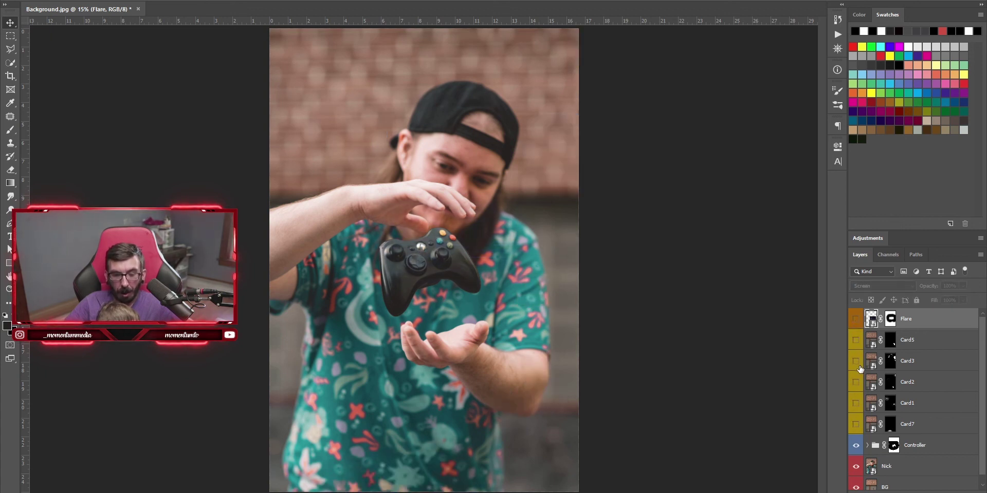
pyautogui.click(856, 446)
pyautogui.click(855, 446)
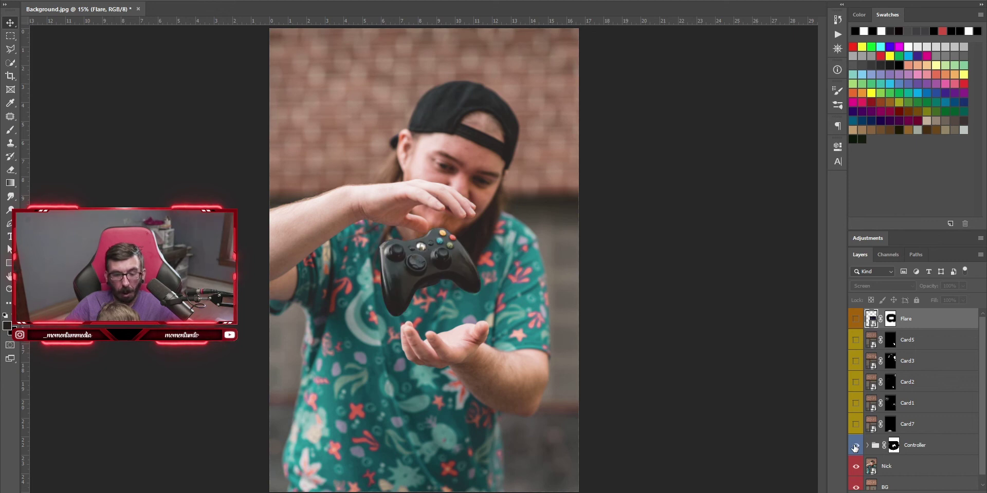
# Show the card layers again from Card7 up to Card5, compare the image with and without Flare, and select Card5.
pyautogui.click(856, 424)
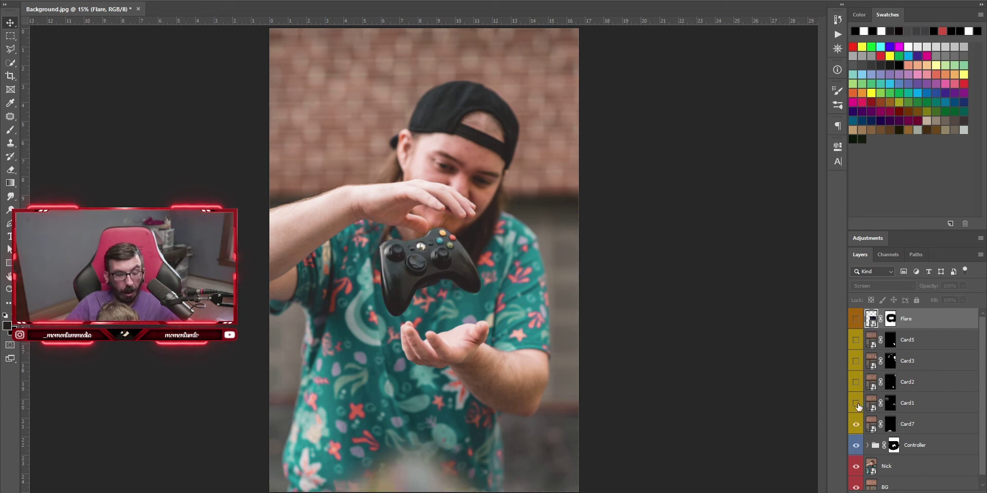
pyautogui.click(856, 404)
pyautogui.click(856, 381)
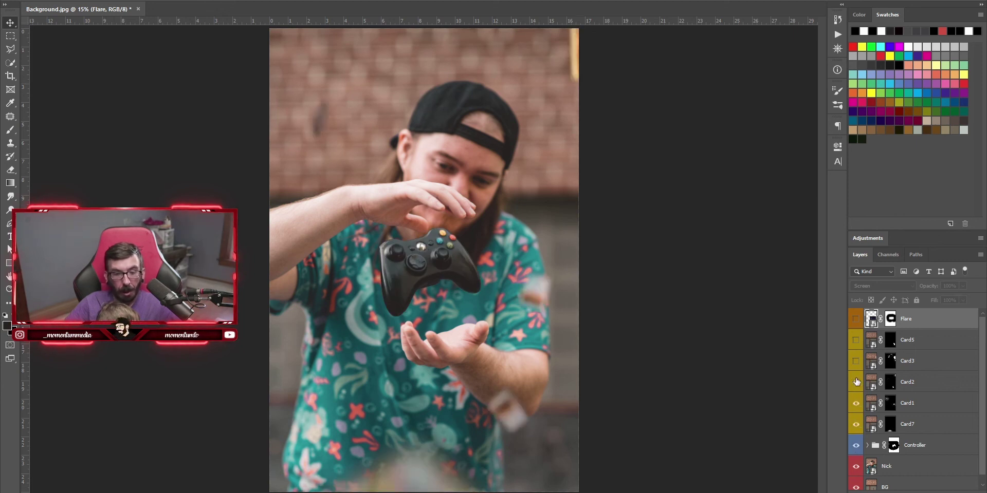
pyautogui.click(856, 341)
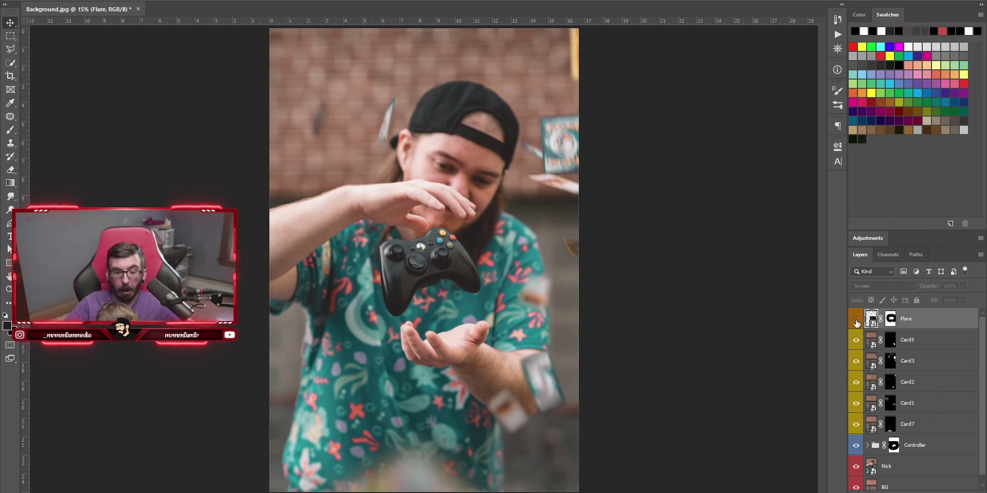
pyautogui.click(856, 320)
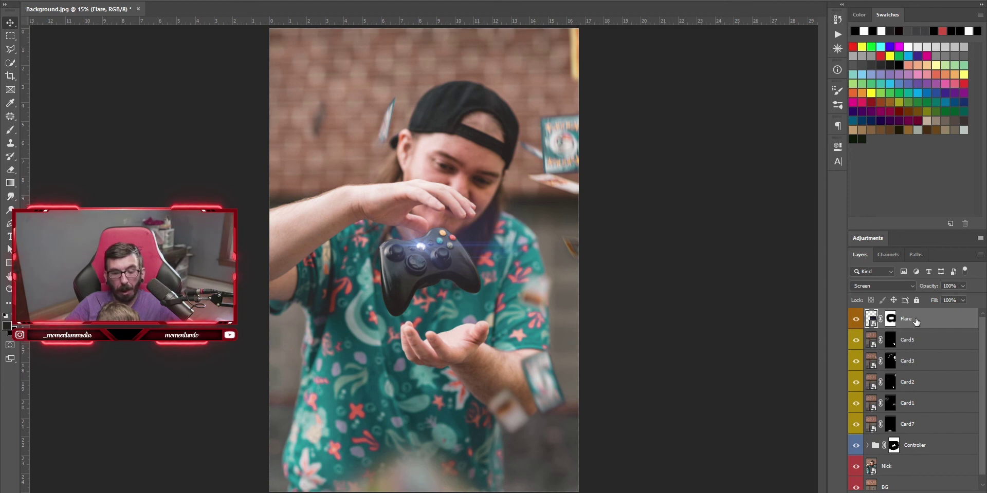
pyautogui.click(854, 321)
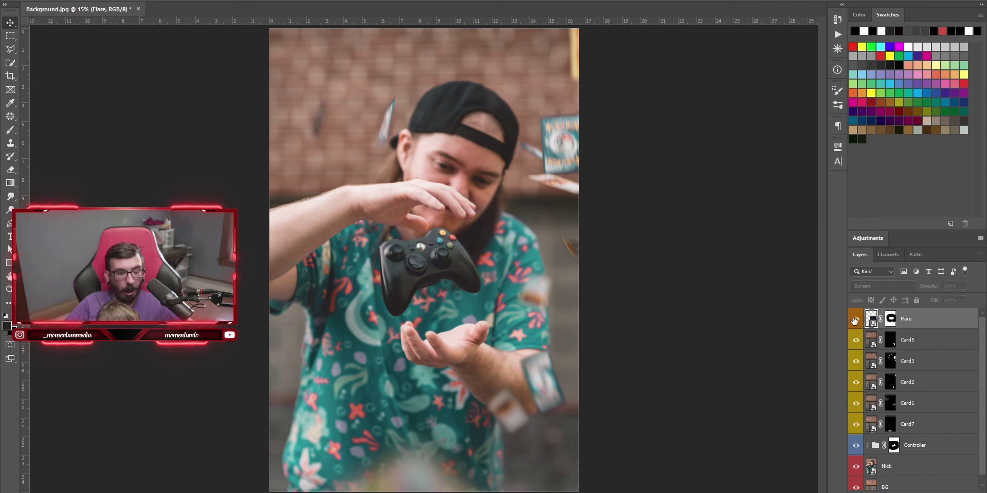
pyautogui.click(854, 321)
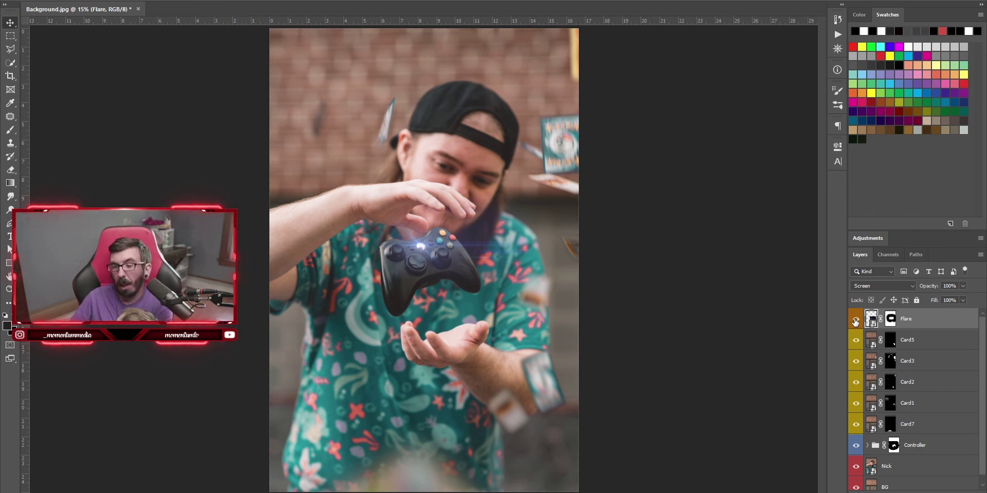
pyautogui.click(924, 347)
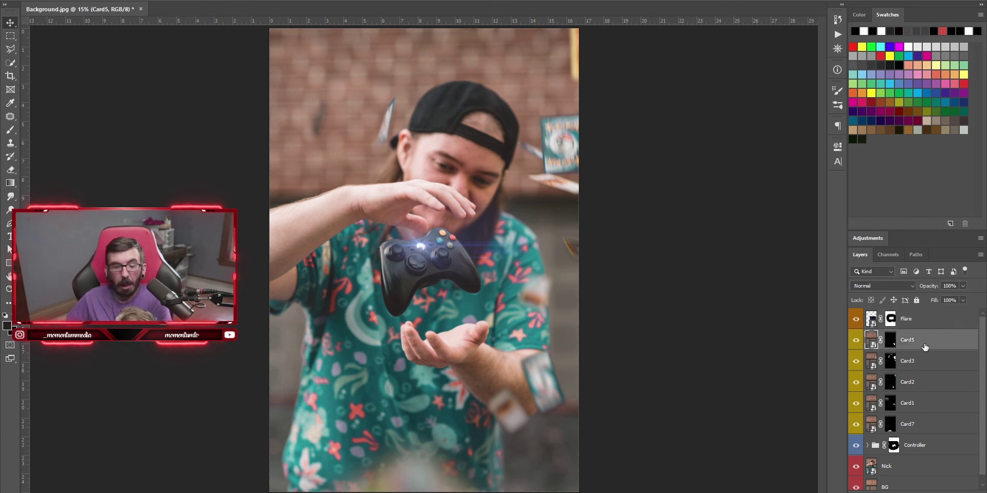